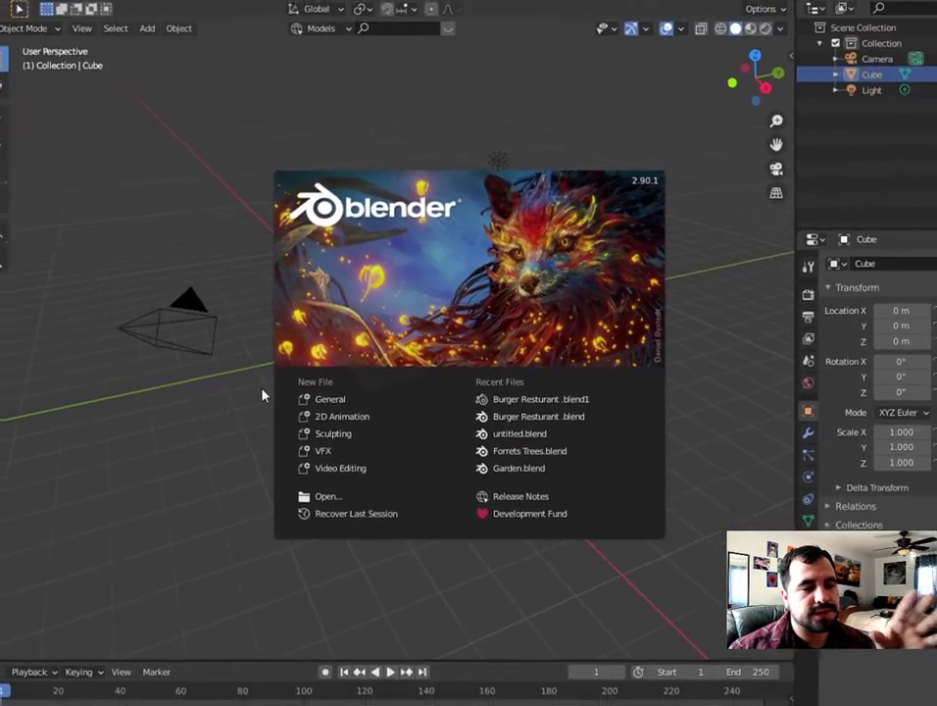
- Close the startup splash to reveal the default cube, camera and light scene
{"action": "left_click", "coordinate": [263, 395]}
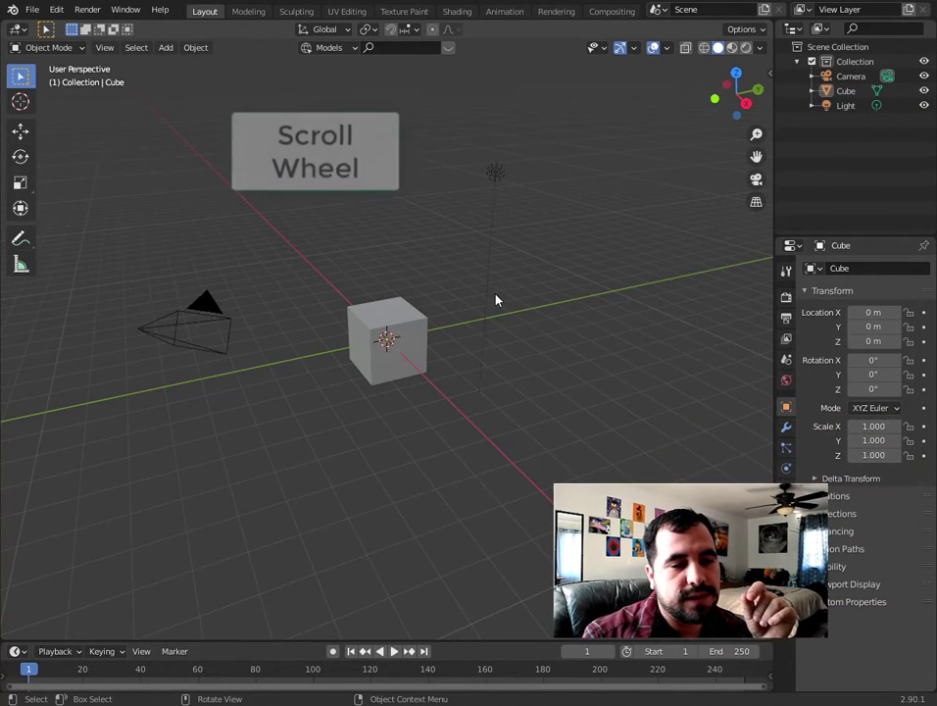
- Select the default cube and zoom the viewport in and out several times
{"action": "left_click", "coordinate": [416, 370]}
{"action": "scroll", "coordinate": [402, 402], "scroll_direction": "down", "scroll_amount": 2}
{"action": "scroll", "coordinate": [397, 442], "scroll_direction": "up", "scroll_amount": 5}
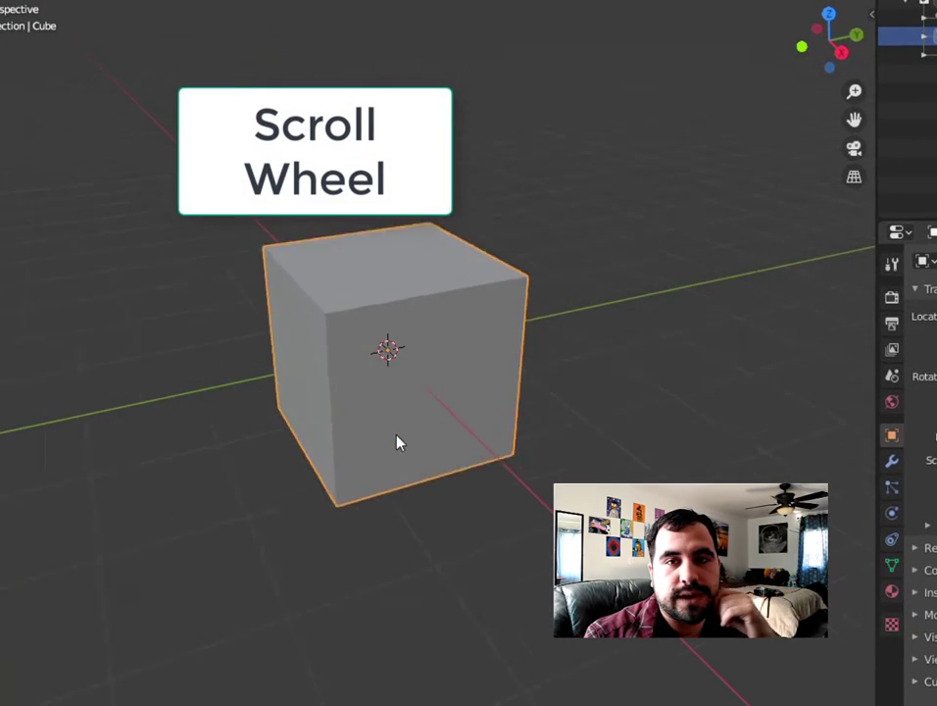
{"action": "scroll", "coordinate": [397, 442], "scroll_direction": "down", "scroll_amount": 3}
{"action": "scroll", "coordinate": [397, 441], "scroll_direction": "up", "scroll_amount": 2}
{"action": "scroll", "coordinate": [397, 443], "scroll_direction": "down", "scroll_amount": 1}
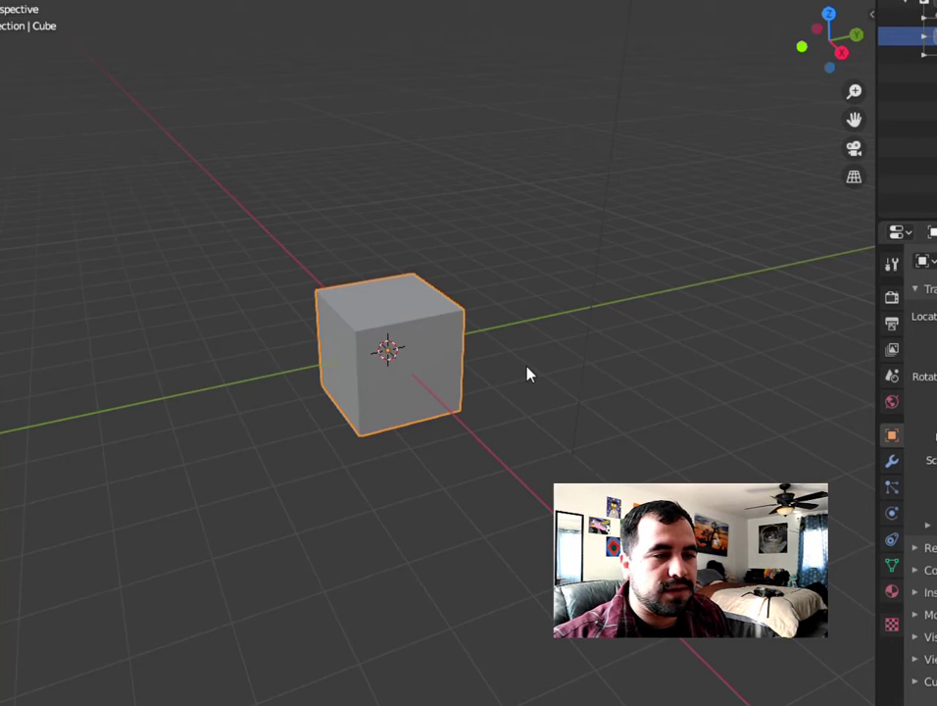
- Pan and orbit around the cube to see its front and top, then zoom out
{"action": "middle_click_drag", "start_coordinate": [525, 372], "coordinate": [526, 454], "text": "shift"}
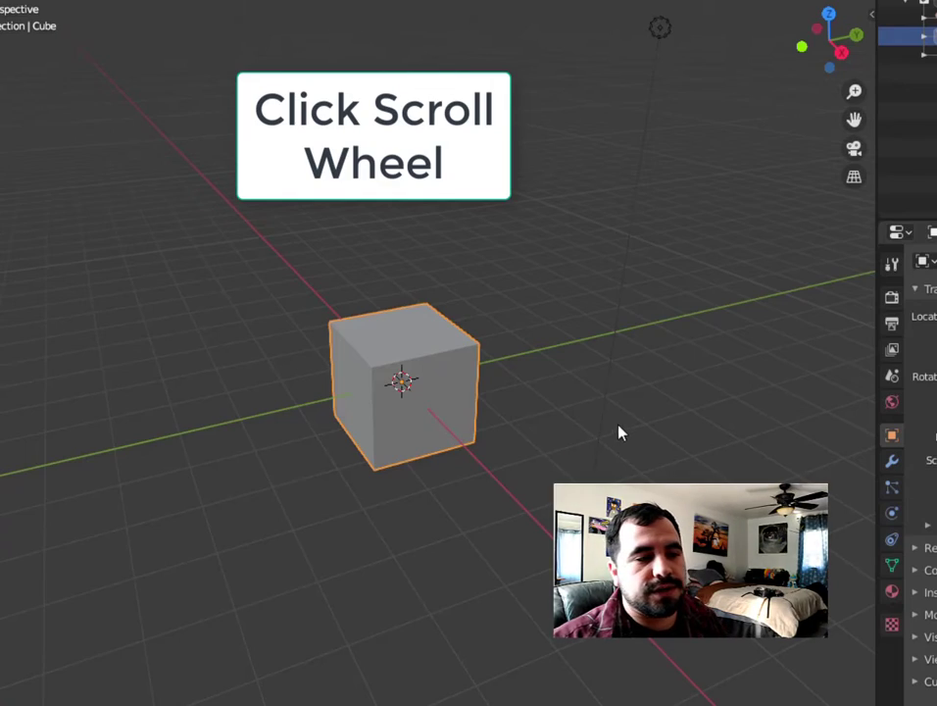
{"action": "middle_click_drag", "start_coordinate": [619, 432], "coordinate": [638, 371]}
{"action": "middle_click_drag", "start_coordinate": [766, 407], "coordinate": [869, 347], "text": "shift"}
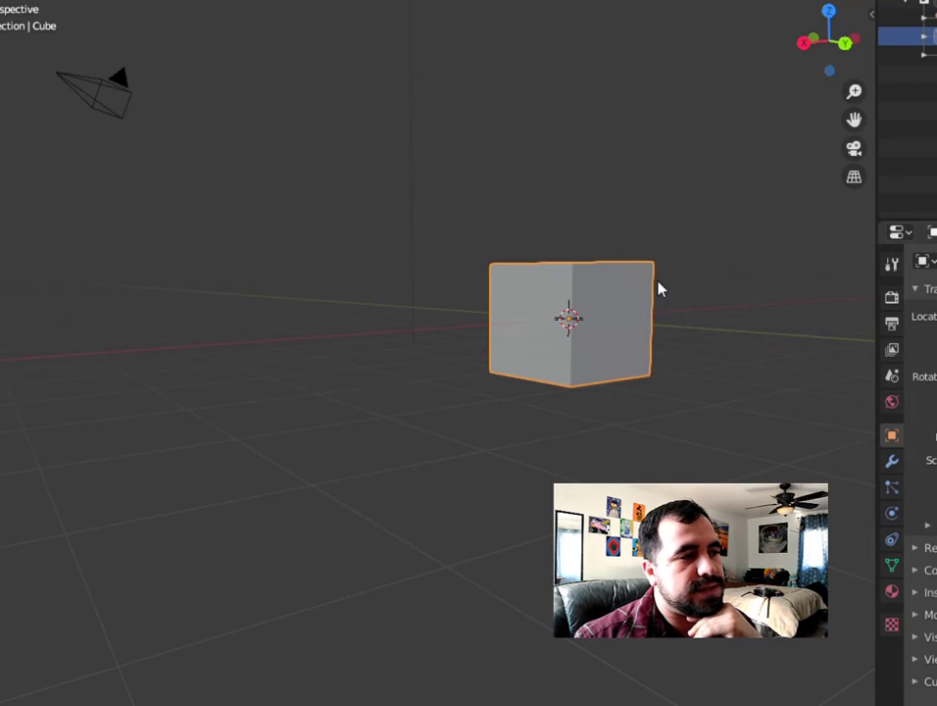
{"action": "middle_click_drag", "start_coordinate": [659, 289], "coordinate": [642, 317]}
{"action": "scroll", "coordinate": [686, 304], "scroll_direction": "down", "scroll_amount": 2}
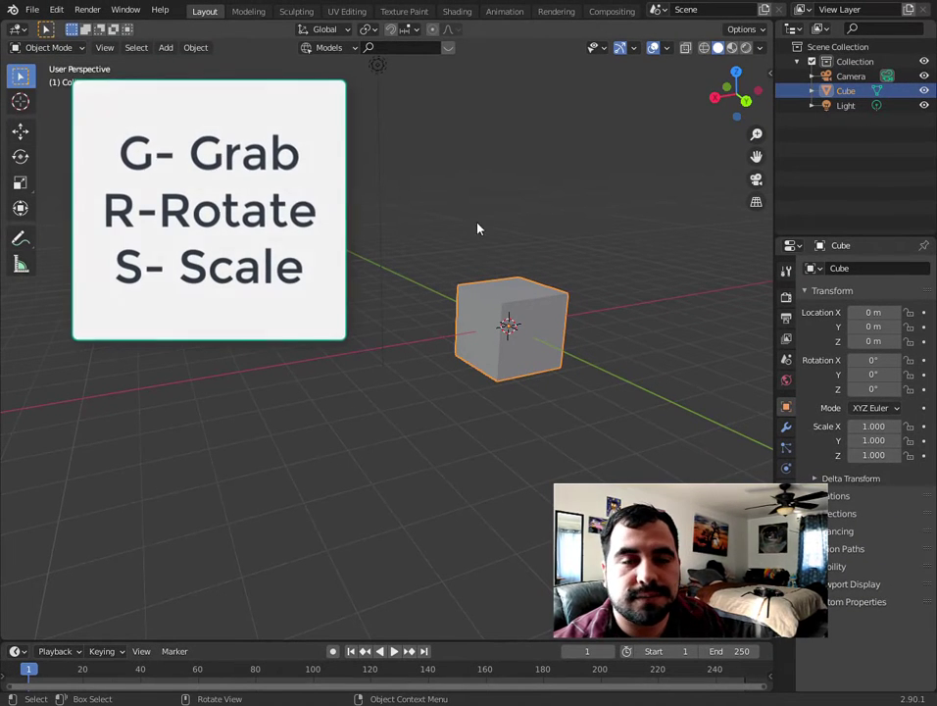
- Move the cube up to about Z 0.80 m, then try rotating and scaling before resetting both
{"action": "key", "text": "g"}
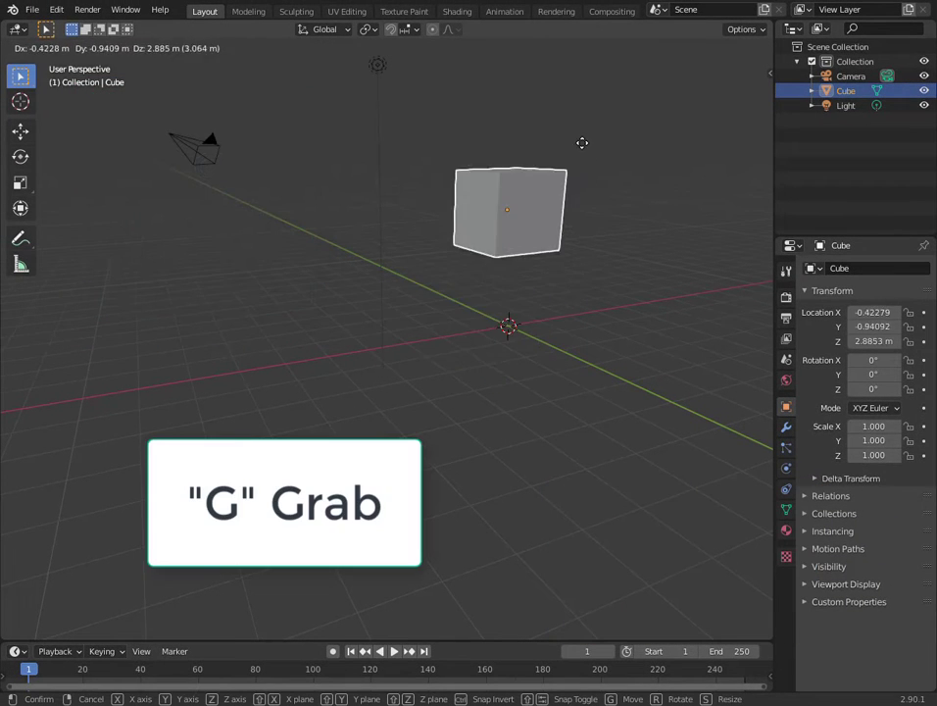
{"action": "left_click", "coordinate": [581, 245]}
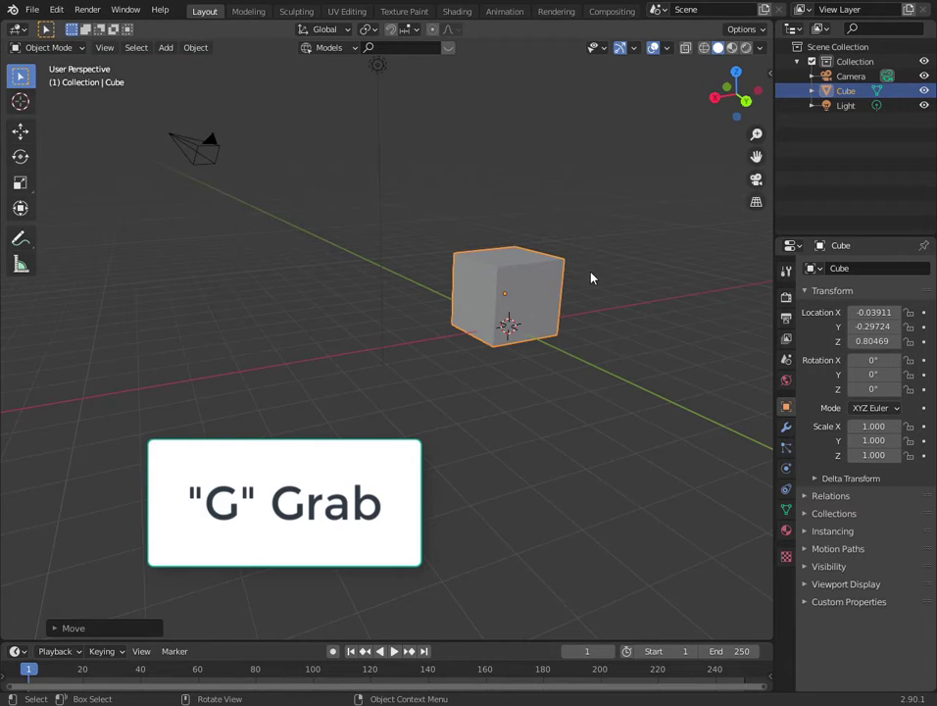
{"action": "key", "text": "r"}
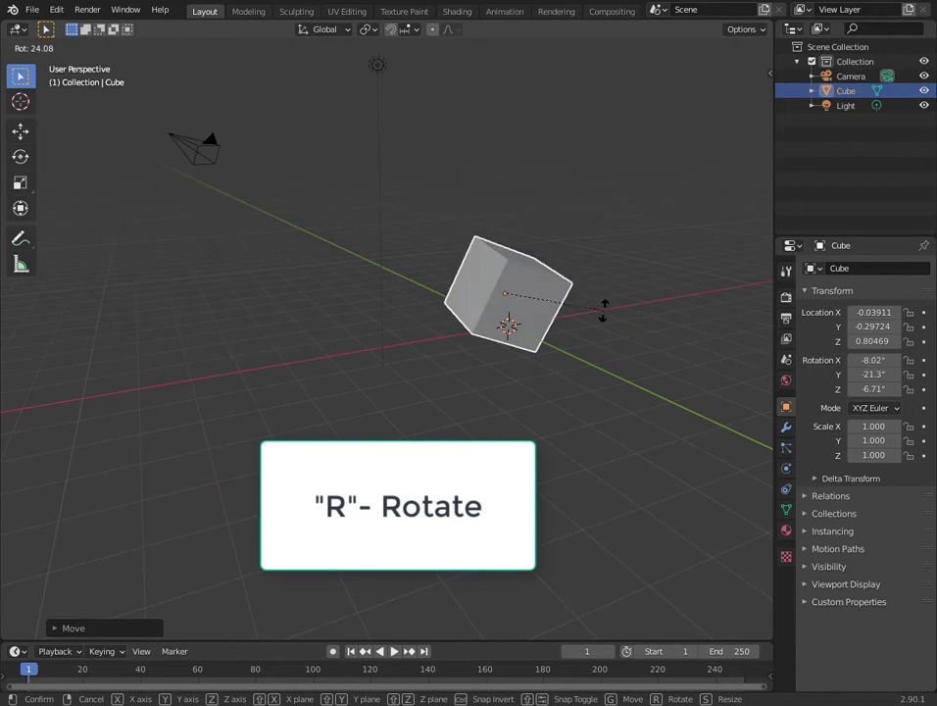
{"action": "left_click", "coordinate": [605, 312]}
{"action": "key", "text": "s"}
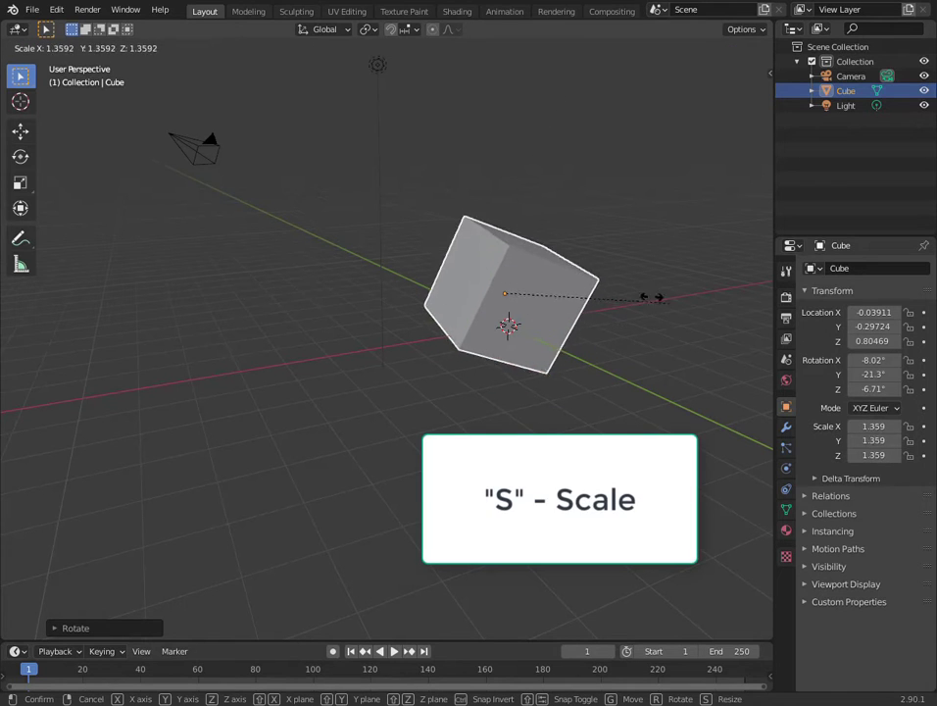
{"action": "left_click", "coordinate": [614, 290]}
{"action": "key", "text": "alt+r"}
{"action": "key", "text": "alt+s"}
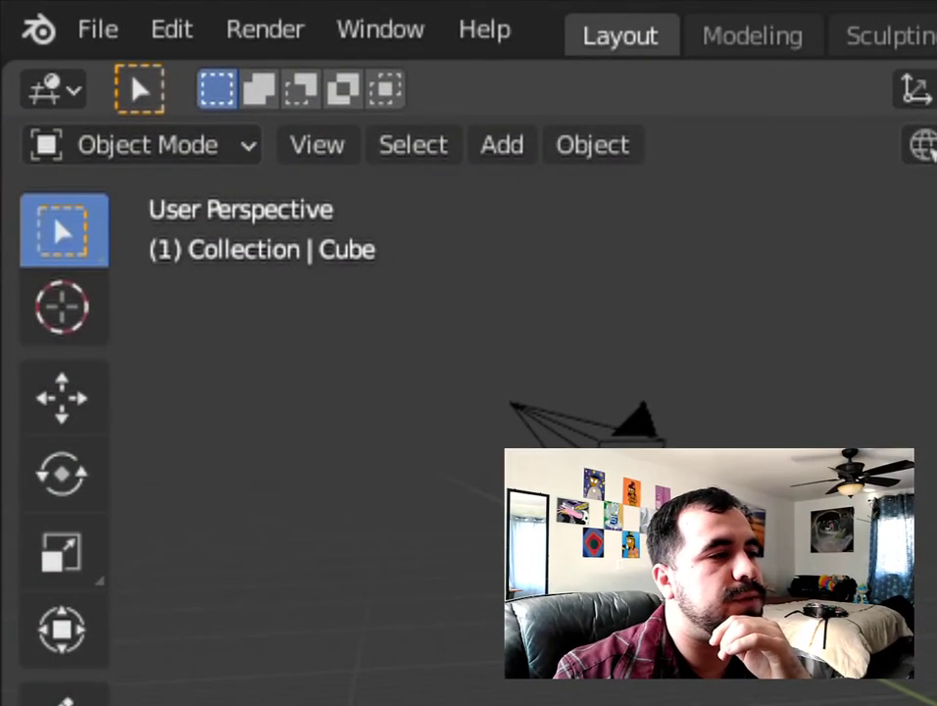
- Switch the cube into Edit Mode with Face select mode enabled
{"action": "left_click", "coordinate": [257, 145]}
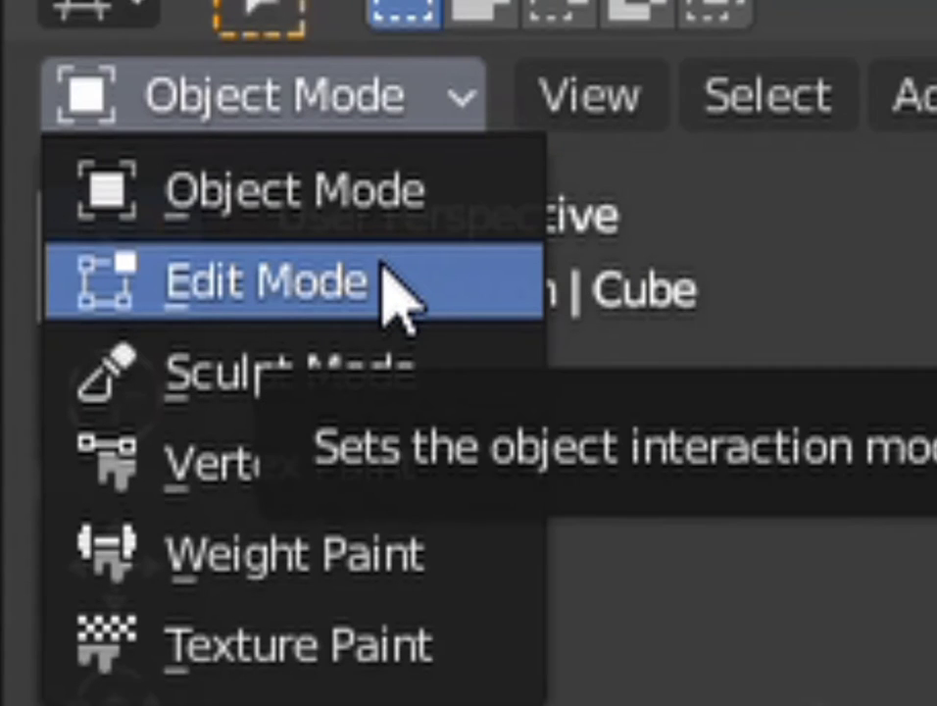
{"action": "left_click", "coordinate": [383, 281]}
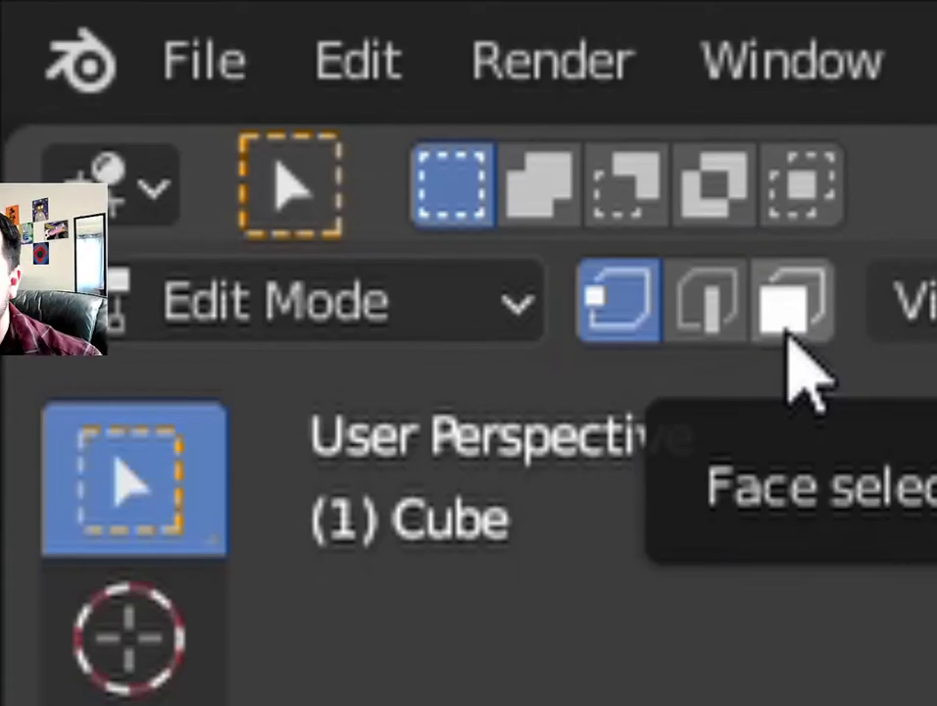
{"action": "left_click", "coordinate": [788, 333]}
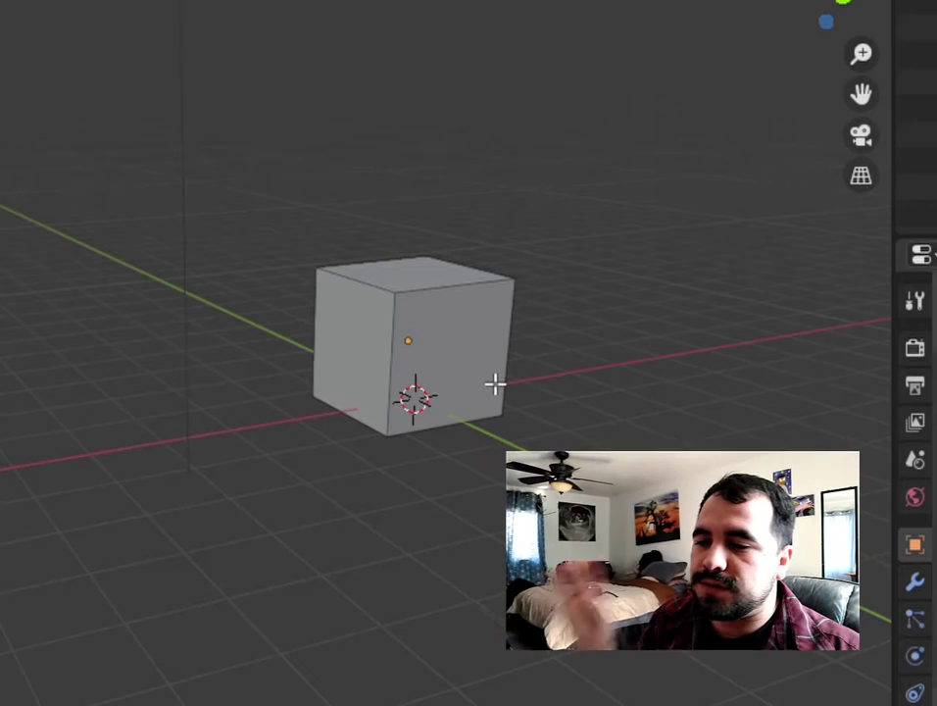
- Select the cube's right-hand face, then orbit, pan and zoom to a corner view
{"action": "left_click", "coordinate": [456, 299]}
{"action": "left_click", "coordinate": [419, 283]}
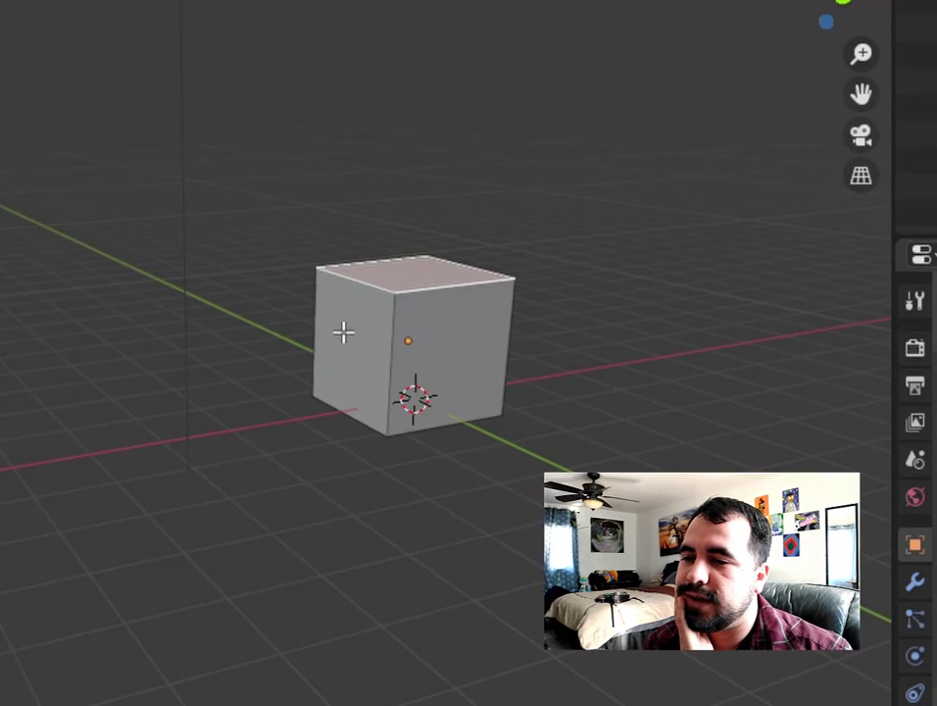
{"action": "left_click", "coordinate": [463, 328]}
{"action": "middle_click_drag", "start_coordinate": [463, 288], "coordinate": [629, 409]}
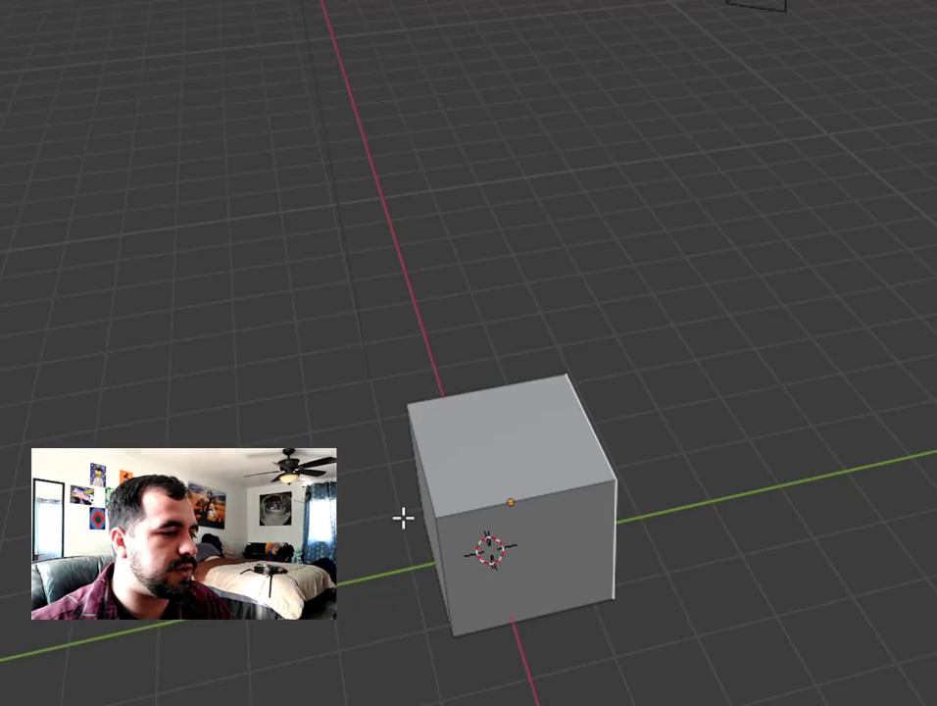
{"action": "middle_click_drag", "start_coordinate": [403, 518], "coordinate": [539, 316]}
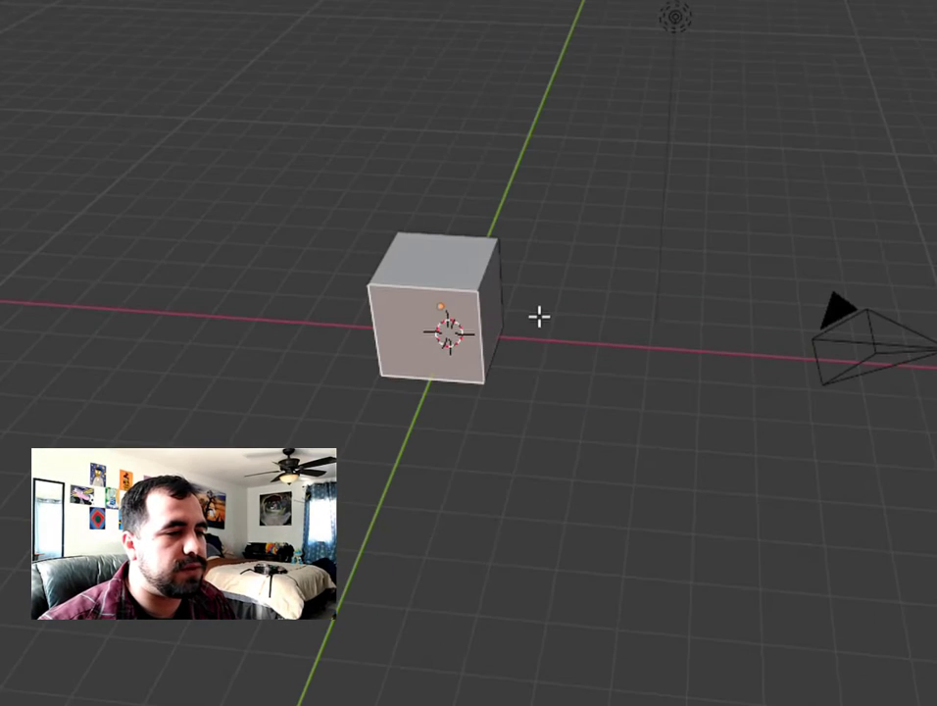
{"action": "middle_click_drag", "start_coordinate": [475, 330], "coordinate": [397, 275], "text": "shift"}
{"action": "scroll", "coordinate": [398, 275], "scroll_direction": "up", "scroll_amount": 8}
{"action": "scroll", "coordinate": [383, 268], "scroll_direction": "down", "scroll_amount": 8}
{"action": "middle_click_drag", "start_coordinate": [437, 323], "coordinate": [588, 249]}
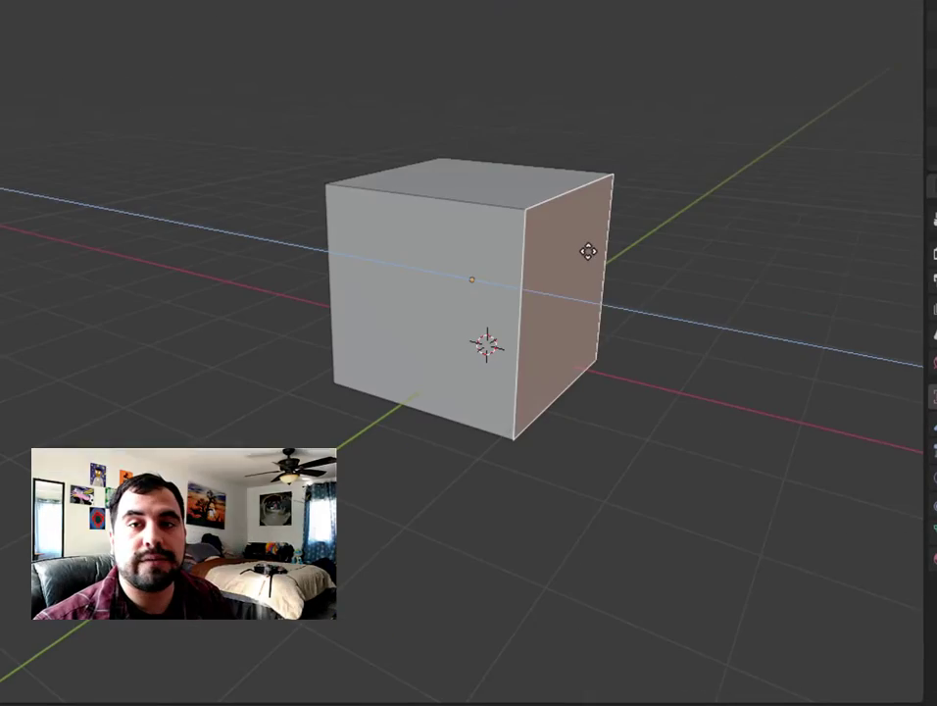
- Extrude the end face three times to stretch the cube into a segmented bar
{"action": "key", "text": "e"}
{"action": "left_click", "coordinate": [878, 329]}
{"action": "scroll", "coordinate": [762, 439], "scroll_direction": "down", "scroll_amount": 3}
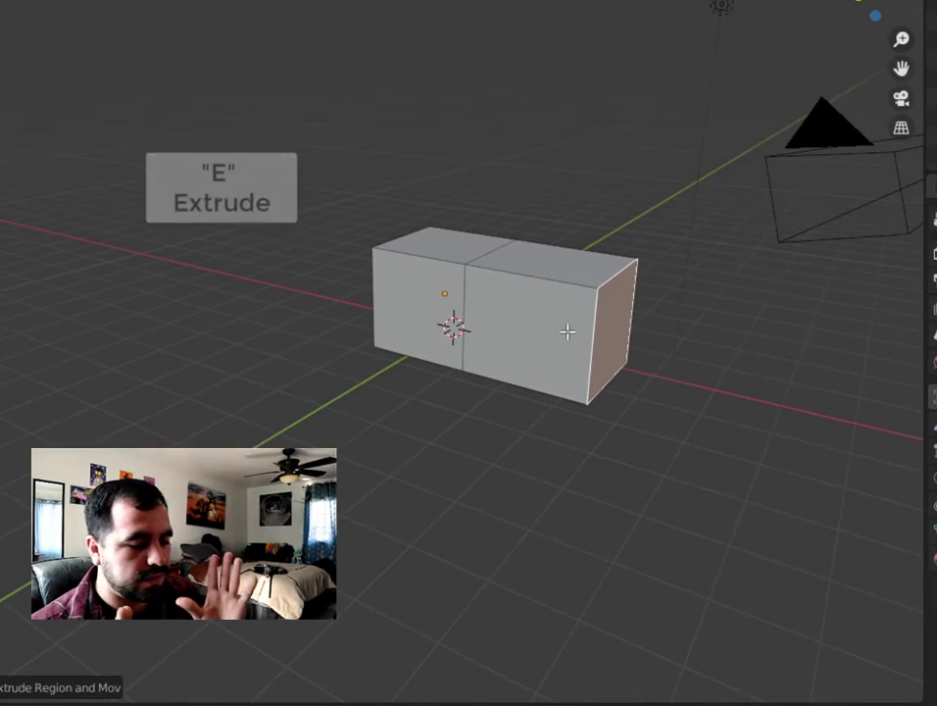
{"action": "key", "text": "e"}
{"action": "left_click", "coordinate": [769, 377]}
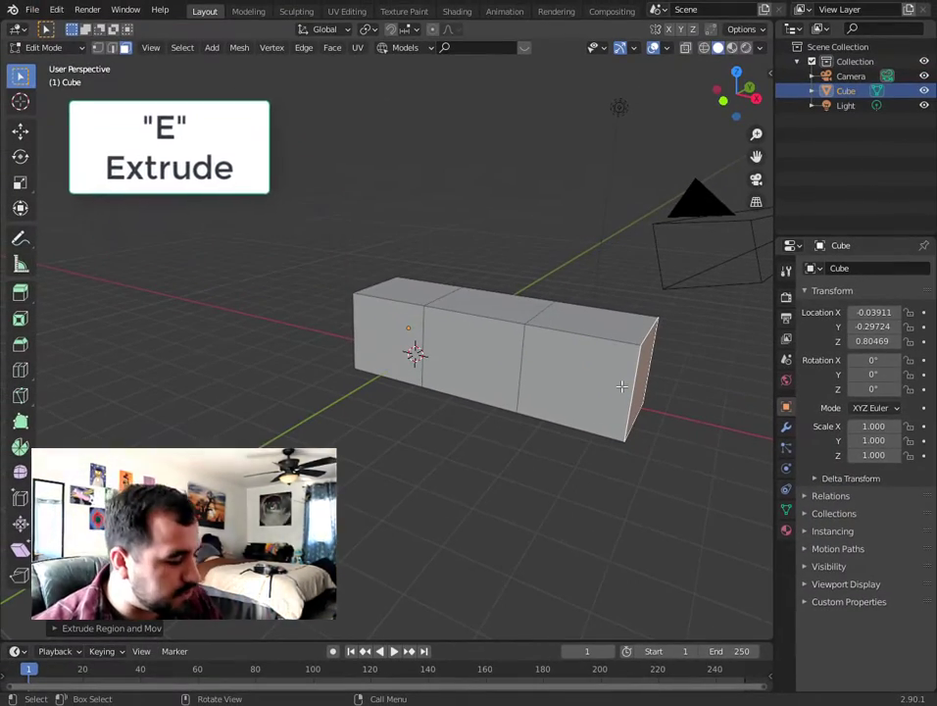
{"action": "middle_click_drag", "start_coordinate": [596, 386], "coordinate": [431, 377]}
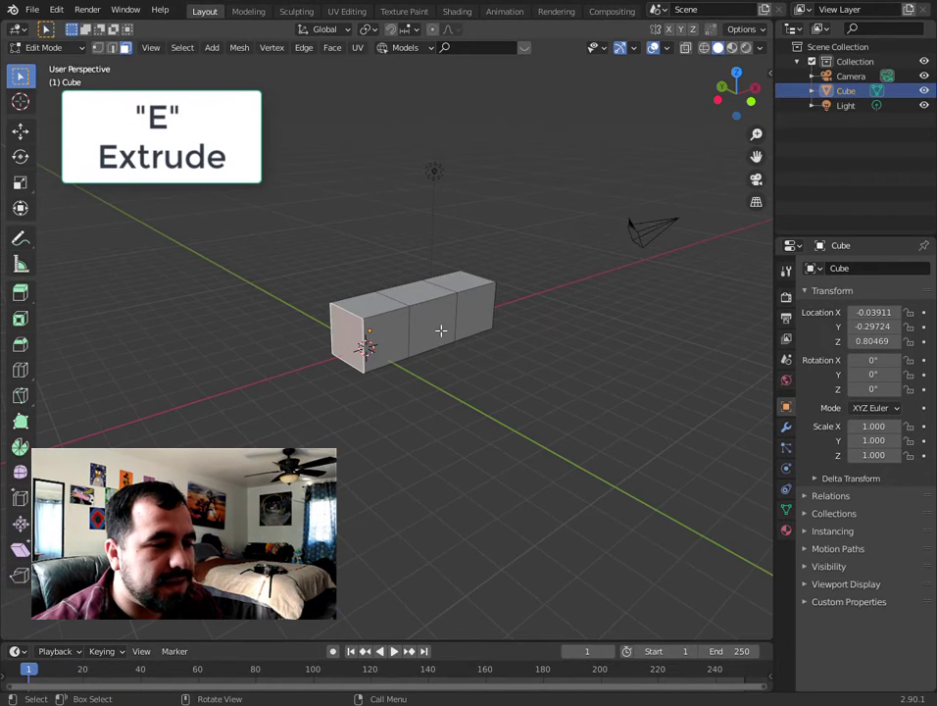
{"action": "key", "text": "e"}
{"action": "left_click", "coordinate": [389, 357]}
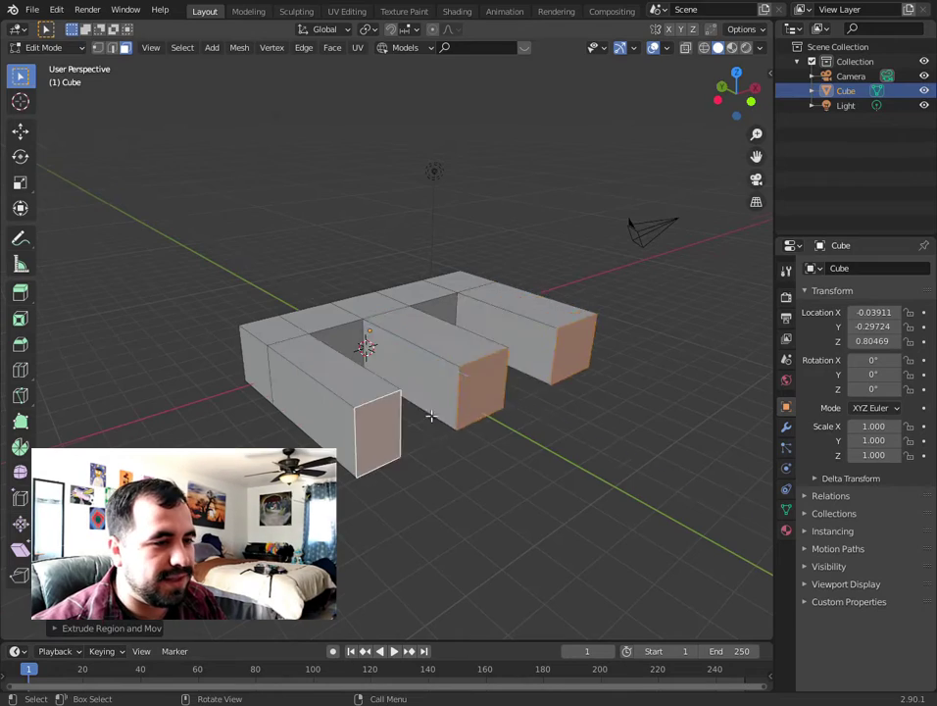
- Extrude the two chosen faces outward as prongs, undoing the overlong extrusion
{"action": "middle_click_drag", "start_coordinate": [428, 412], "coordinate": [497, 419]}
{"action": "middle_click_drag", "start_coordinate": [457, 453], "coordinate": [413, 373]}
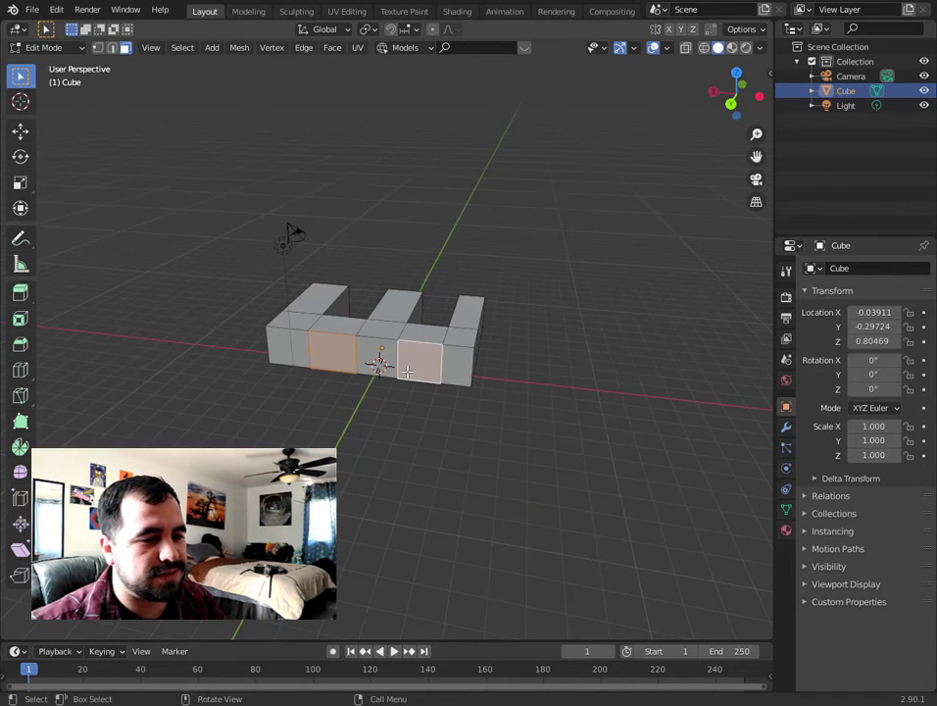
{"action": "key", "text": "e"}
{"action": "left_click", "coordinate": [381, 467]}
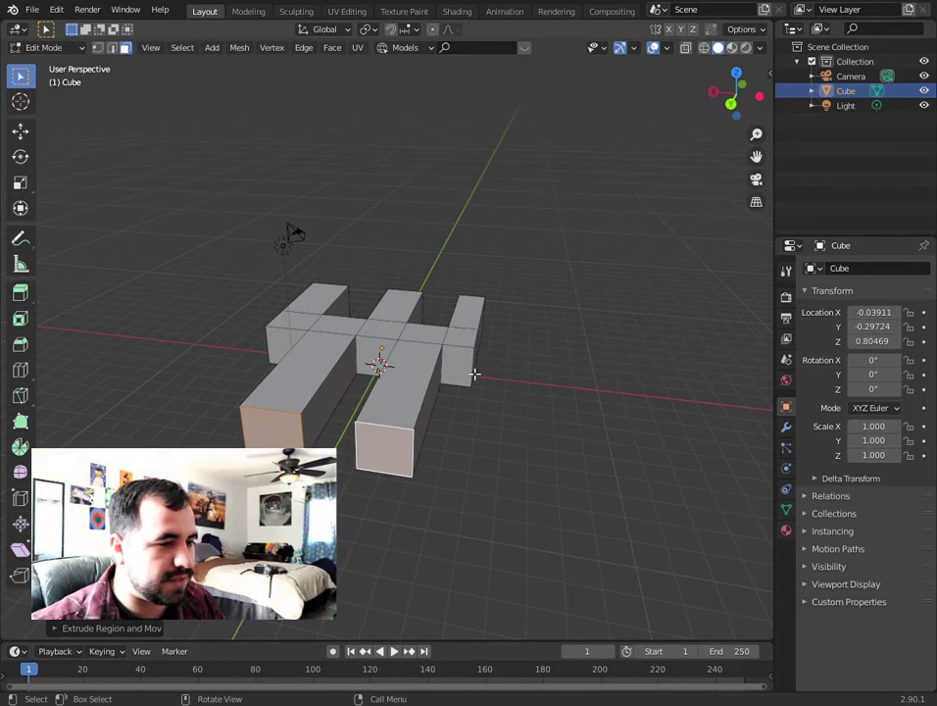
{"action": "middle_click_drag", "start_coordinate": [475, 373], "coordinate": [446, 368]}
{"action": "key", "text": "ctrl+z"}
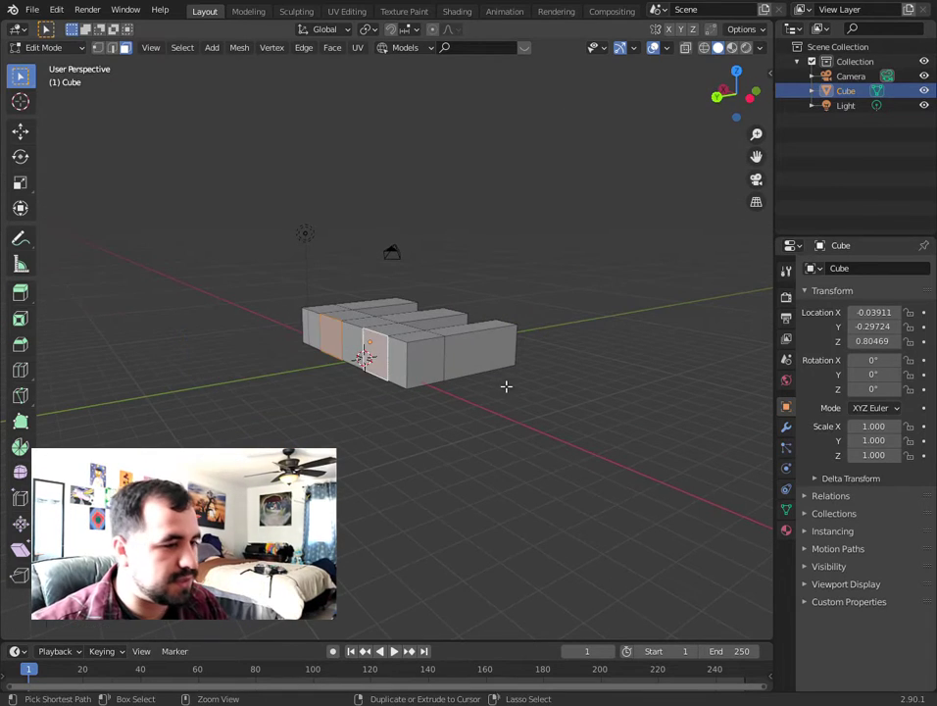
{"action": "middle_click_drag", "start_coordinate": [529, 379], "coordinate": [494, 395]}
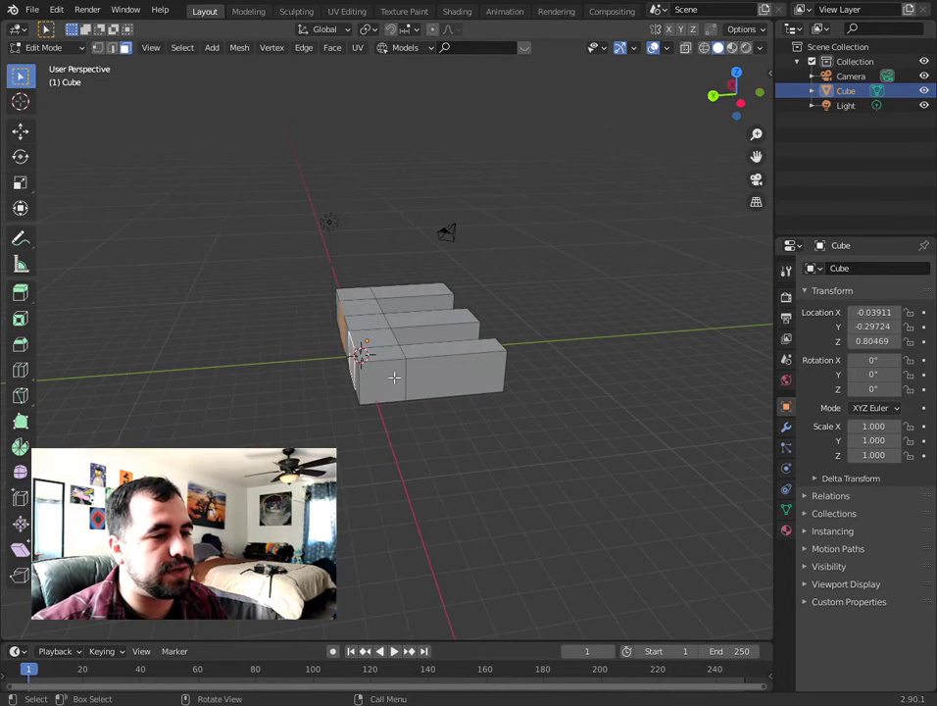
- Extrude the left faces outward as legs and raise two top faces upward
{"action": "key", "text": "e"}
{"action": "left_click", "coordinate": [309, 376]}
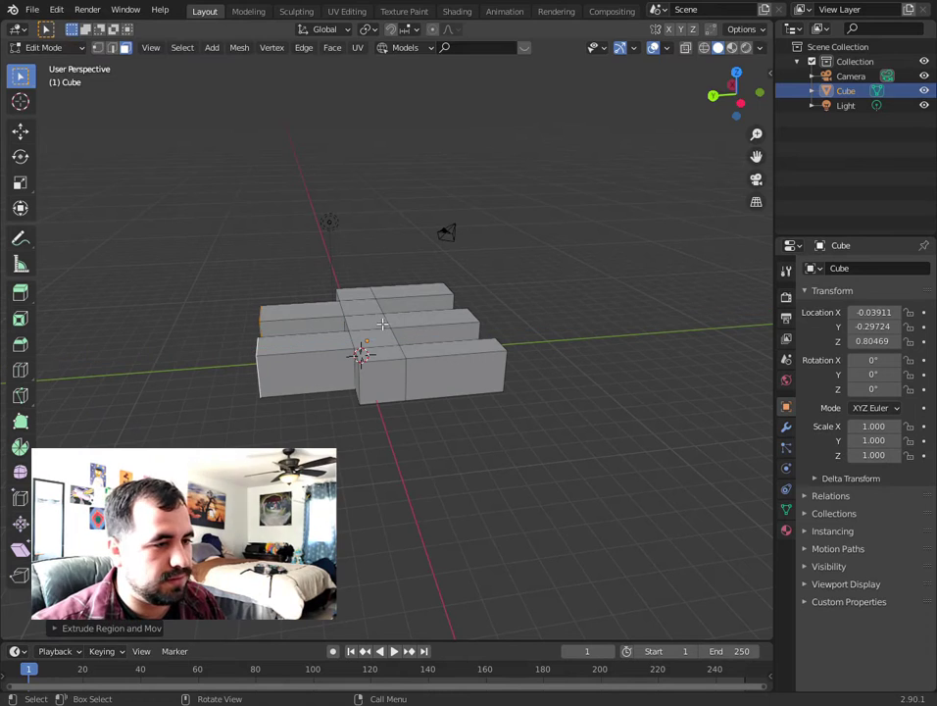
{"action": "left_click", "coordinate": [371, 310]}
{"action": "left_click", "coordinate": [393, 341], "text": "shift"}
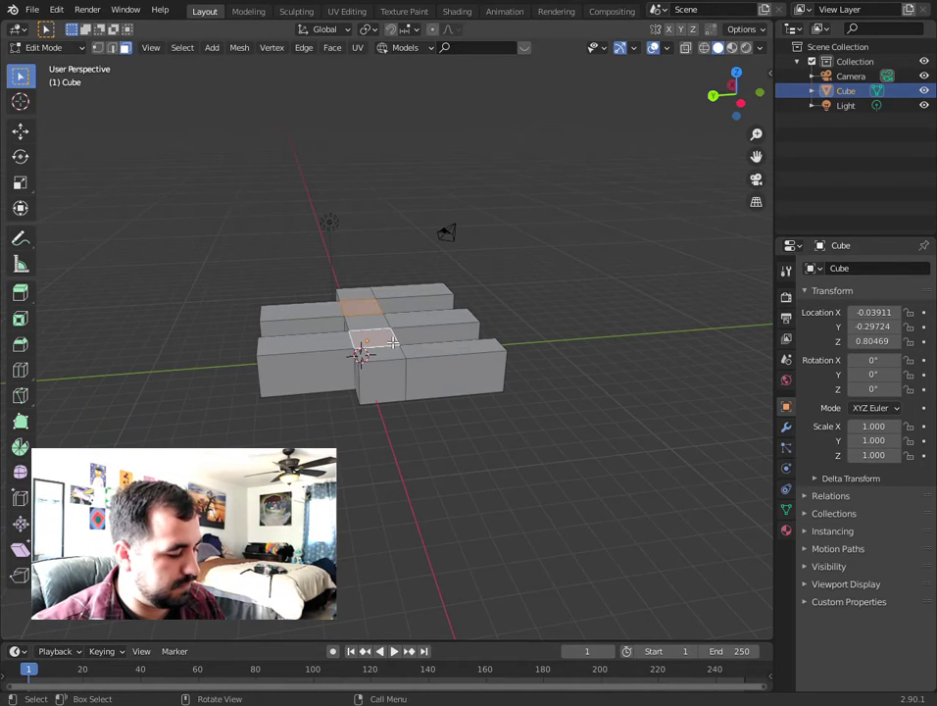
{"action": "middle_click_drag", "start_coordinate": [392, 341], "coordinate": [391, 341]}
{"action": "key", "text": "e"}
{"action": "left_click", "coordinate": [432, 294]}
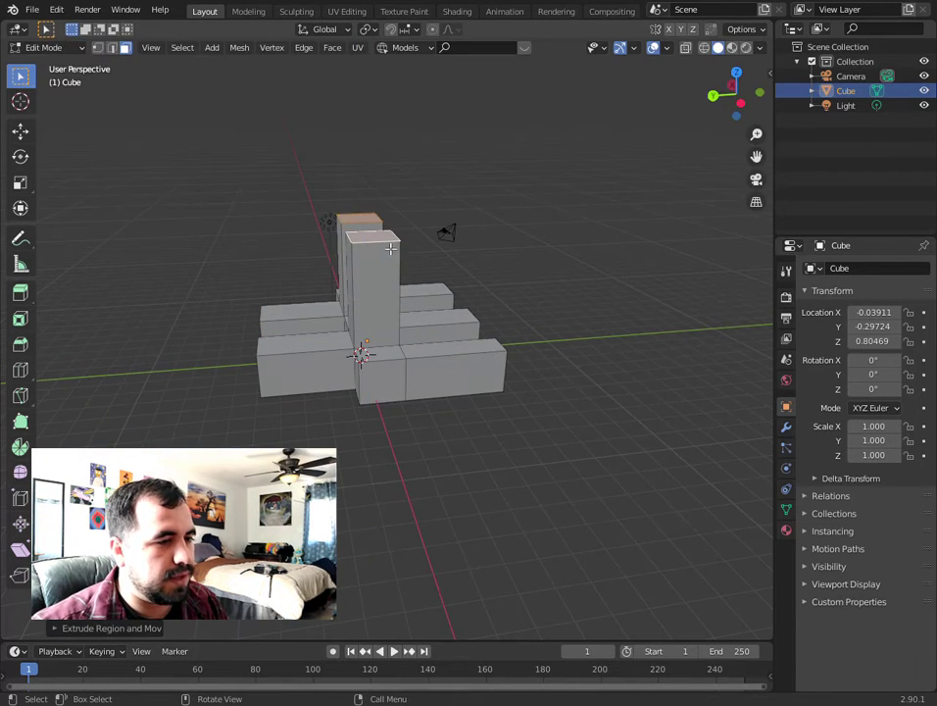
- Extend the two pillars higher and extrude the front pillar's side face into an arm
{"action": "middle_click_drag", "start_coordinate": [432, 294], "coordinate": [391, 279]}
{"action": "key", "text": "e"}
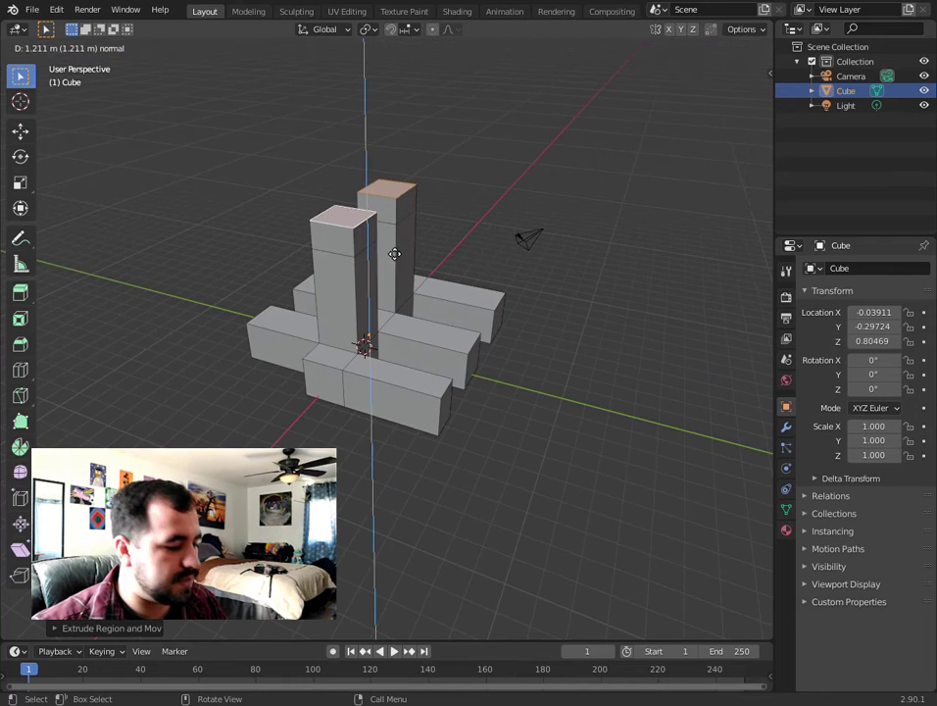
{"action": "left_click", "coordinate": [356, 239]}
{"action": "left_click", "coordinate": [359, 243]}
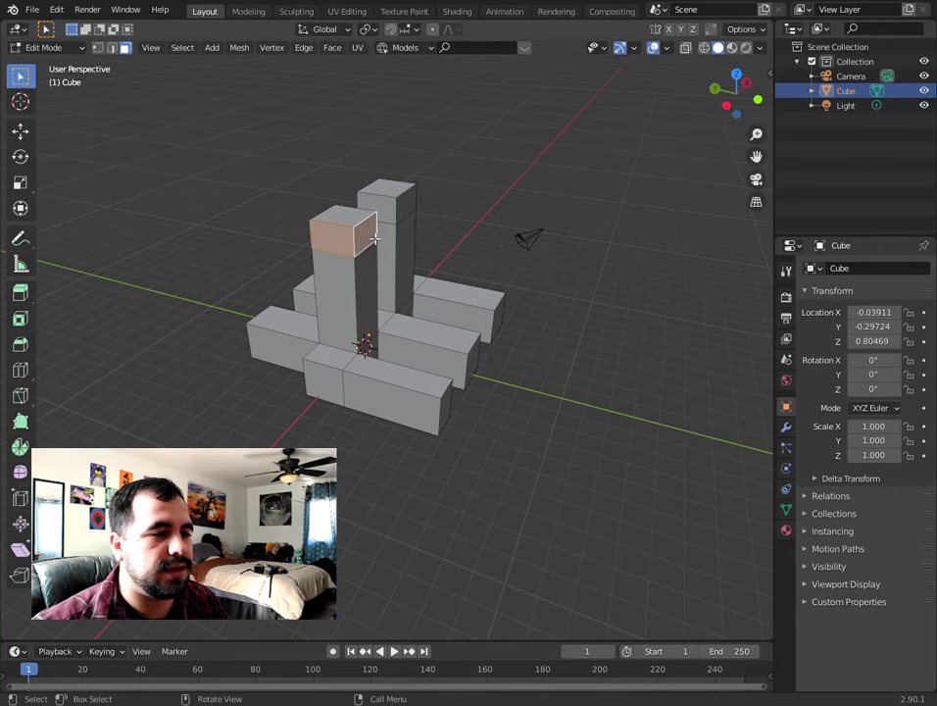
{"action": "key", "text": "e"}
{"action": "left_click", "coordinate": [491, 277]}
- Extrude the right pillar's top face on its own after undoing a combined extrusion
{"action": "middle_click_drag", "start_coordinate": [491, 276], "coordinate": [316, 261]}
{"action": "left_click", "coordinate": [464, 232], "text": "shift"}
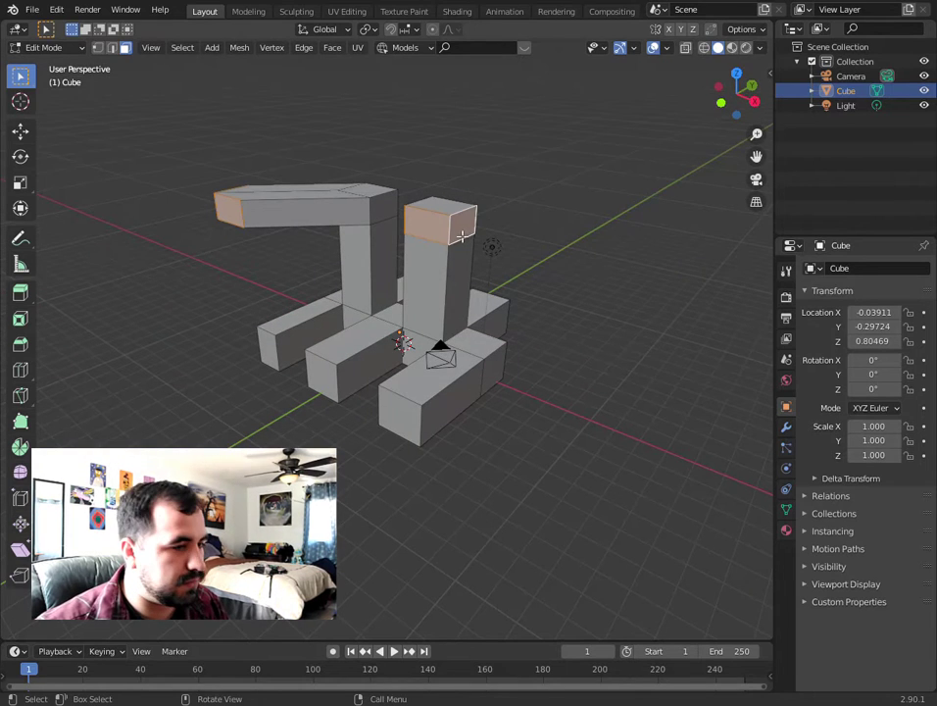
{"action": "key", "text": "e"}
{"action": "left_click", "coordinate": [442, 234]}
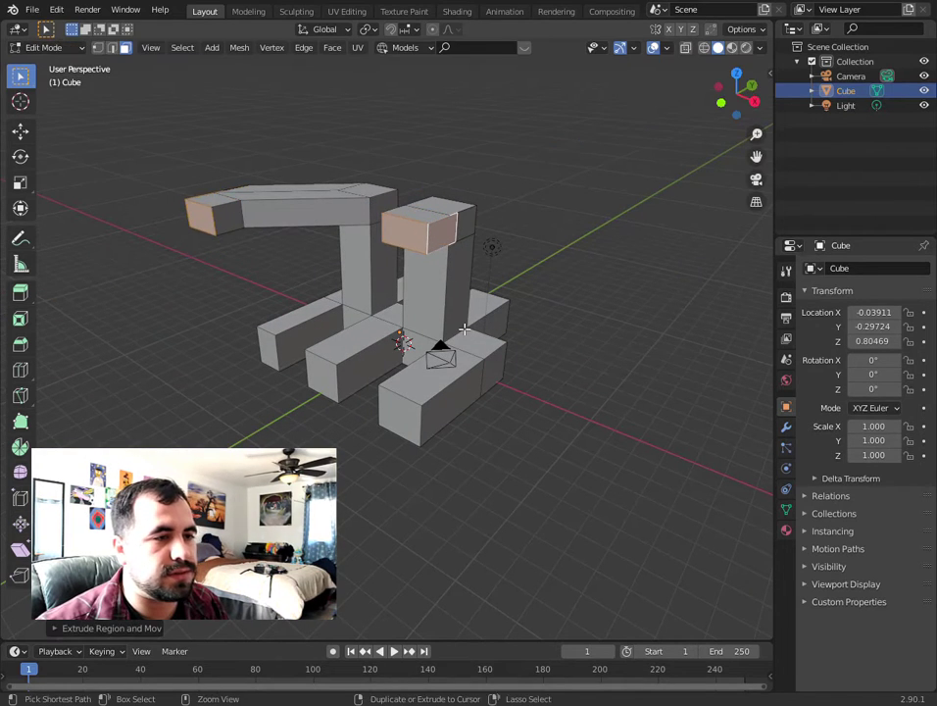
{"action": "key", "text": "ctrl+z"}
{"action": "left_click", "coordinate": [443, 233]}
{"action": "key", "text": "e"}
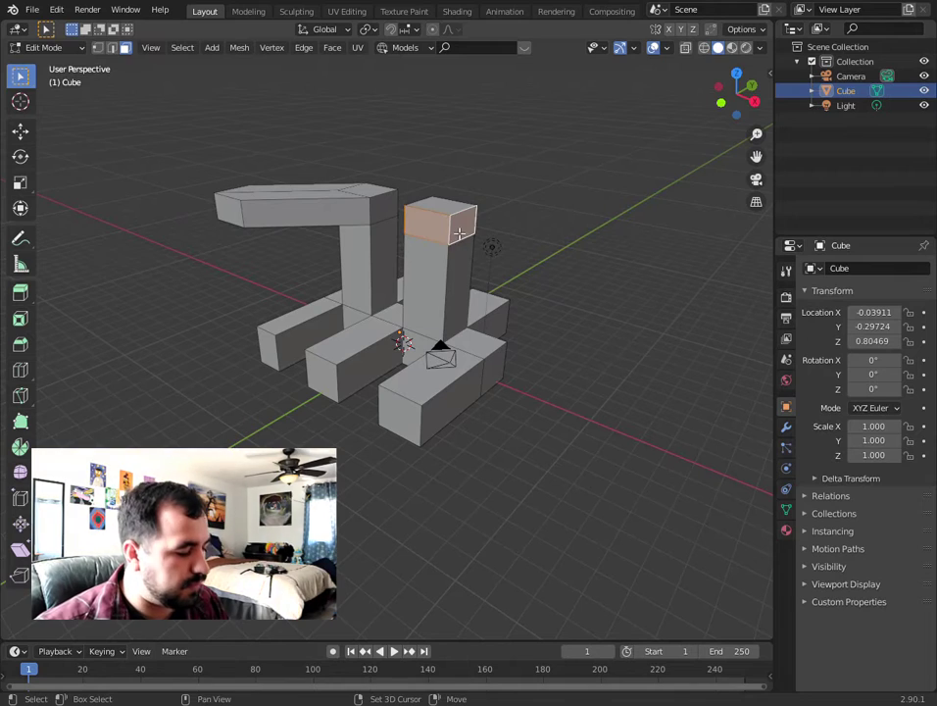
{"action": "left_click", "coordinate": [466, 319]}
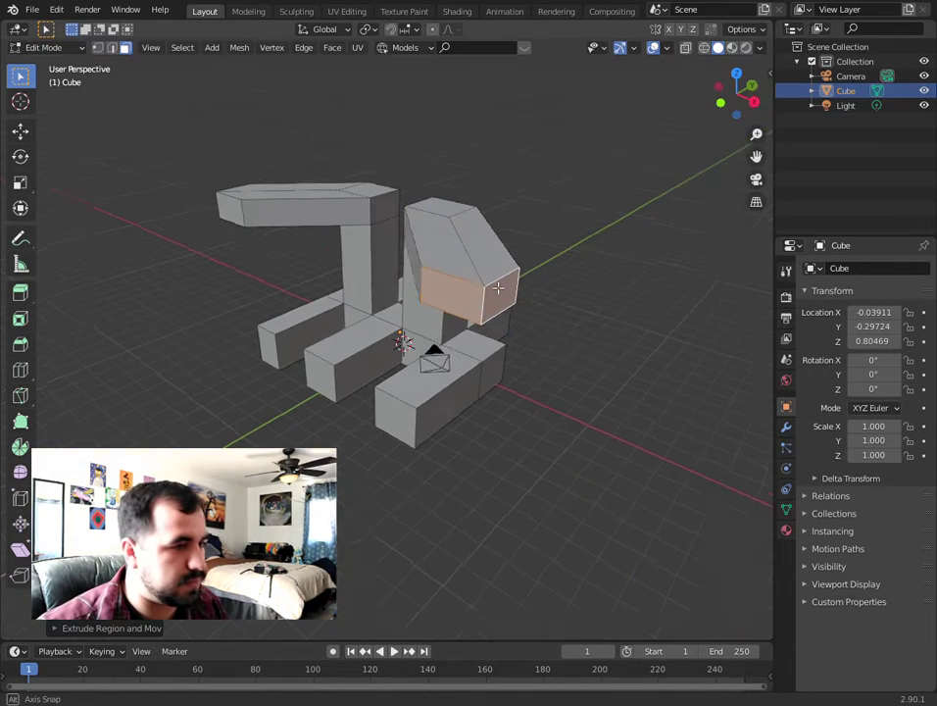
- Extrude the left arm's front face across toward the right arm to bridge the top
{"action": "middle_click_drag", "start_coordinate": [404, 334], "coordinate": [317, 231]}
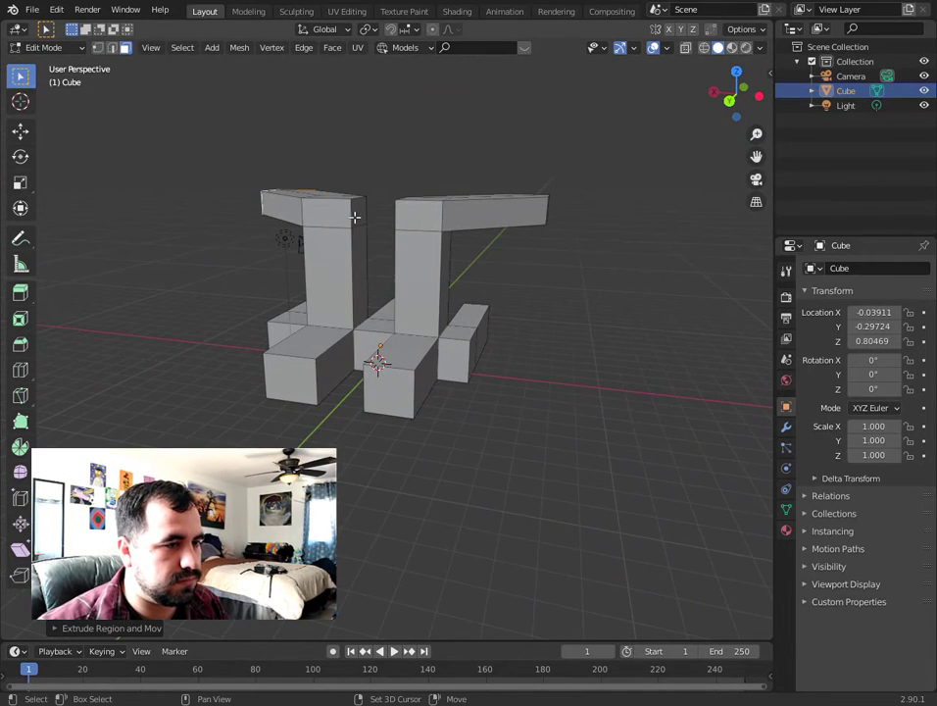
{"action": "left_click", "coordinate": [355, 216]}
{"action": "key", "text": "e"}
{"action": "key", "text": "Escape"}
{"action": "key", "text": "ctrl+z"}
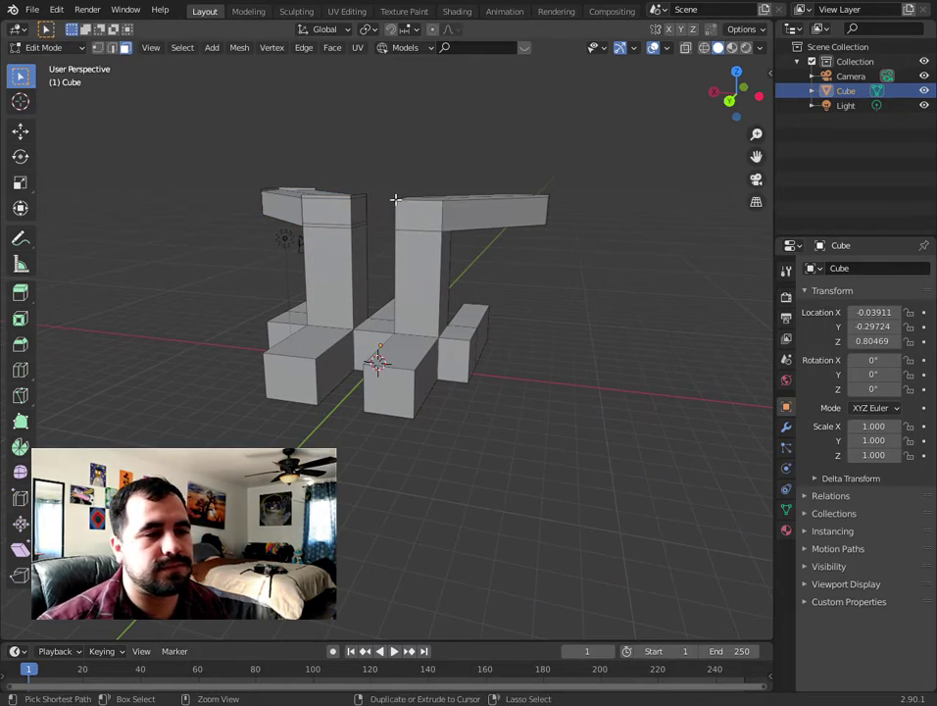
{"action": "key", "text": "ctrl+shift+z"}
{"action": "key", "text": "ctrl+z"}
{"action": "left_click", "coordinate": [362, 216]}
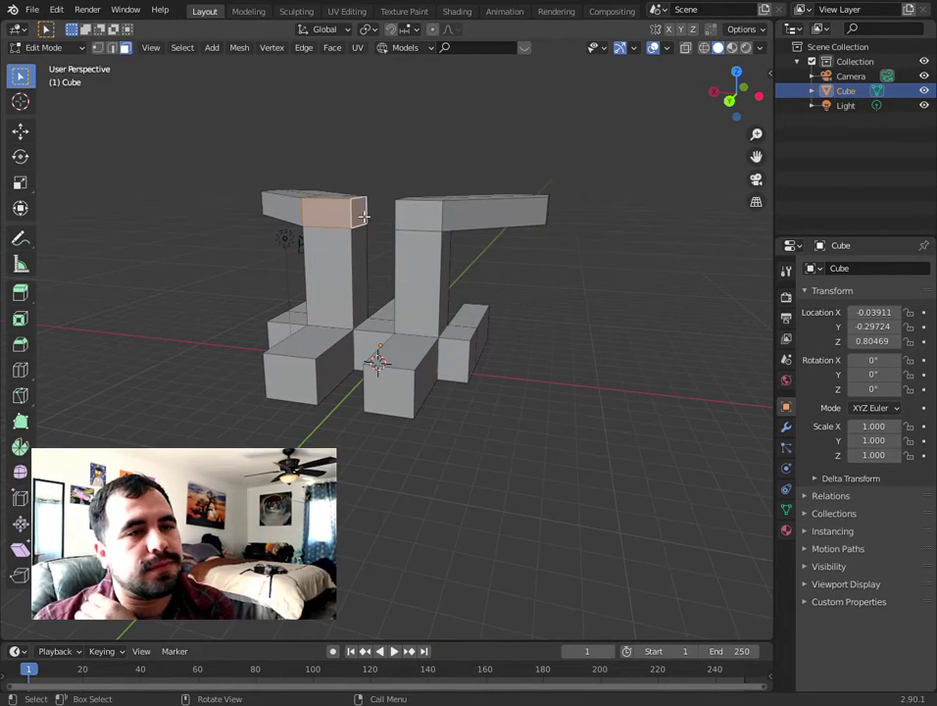
{"action": "key", "text": "e"}
{"action": "left_click", "coordinate": [402, 217]}
{"action": "middle_click_drag", "start_coordinate": [402, 218], "coordinate": [528, 335]}
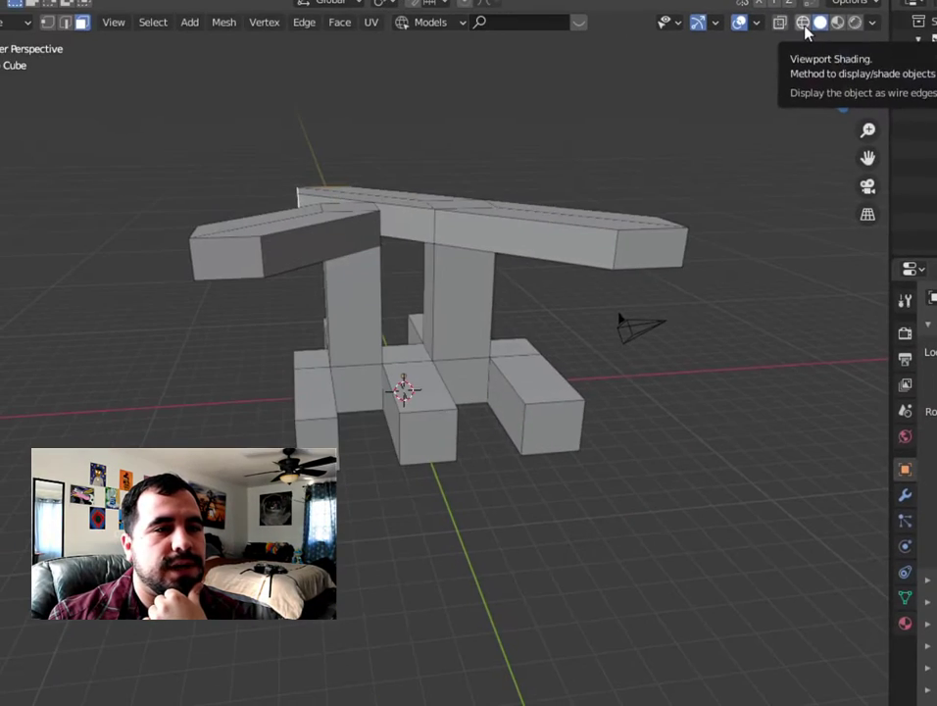
- Cycle through Wireframe, Solid, Material Preview and Rendered shading, ending on Material Preview
{"action": "left_click", "coordinate": [803, 22]}
{"action": "left_click", "coordinate": [820, 23]}
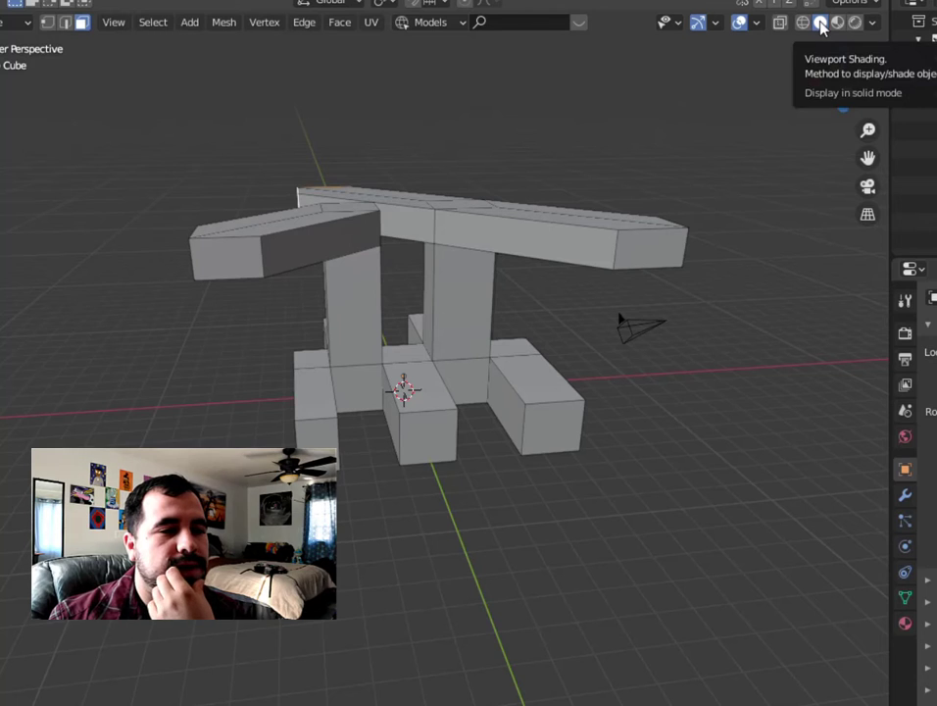
{"action": "left_click", "coordinate": [838, 23]}
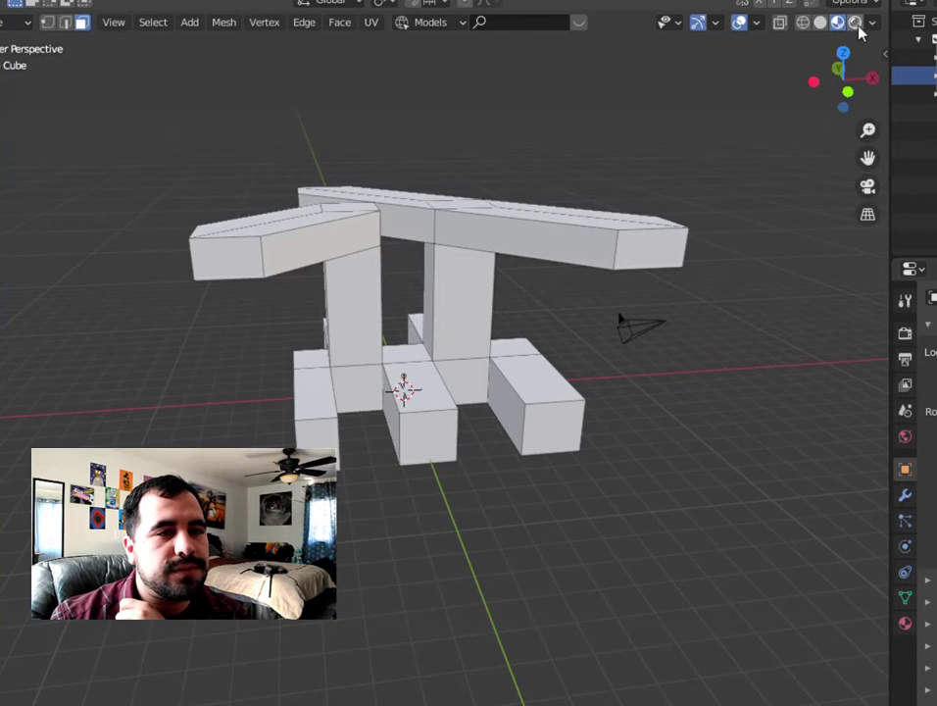
{"action": "left_click", "coordinate": [855, 30]}
{"action": "scroll", "coordinate": [747, 279], "scroll_direction": "down", "scroll_amount": 3}
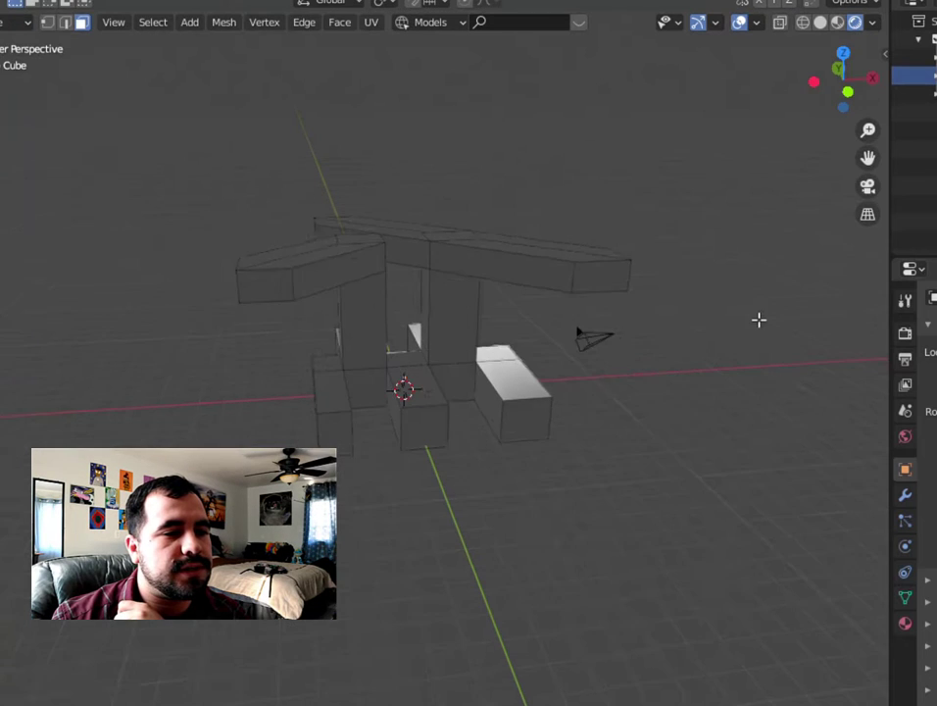
{"action": "middle_click_drag", "start_coordinate": [740, 303], "coordinate": [506, 329]}
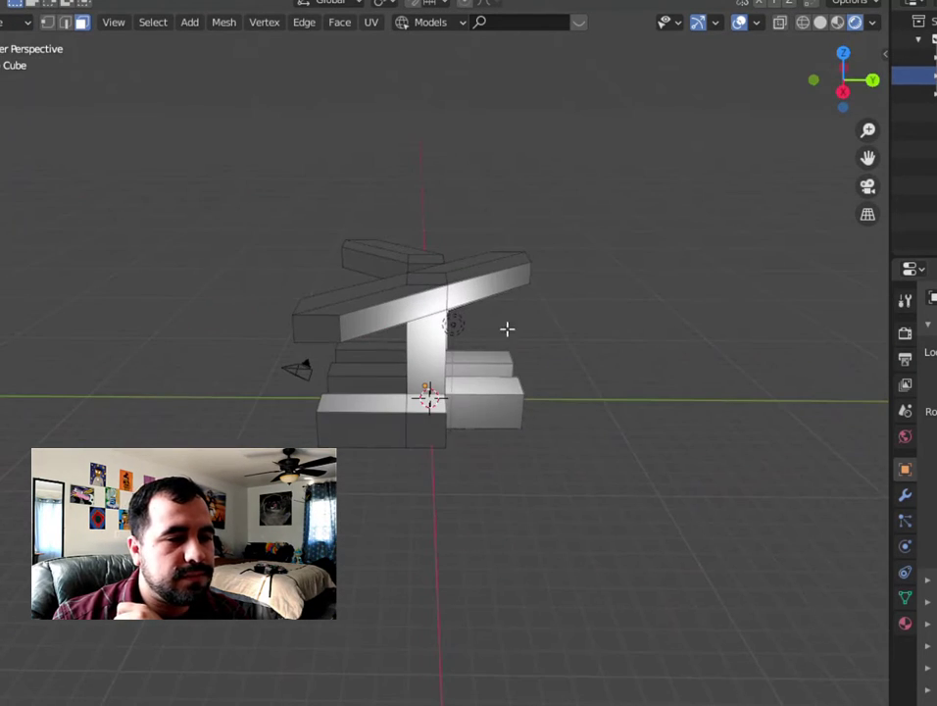
{"action": "scroll", "coordinate": [496, 334], "scroll_direction": "up", "scroll_amount": 2}
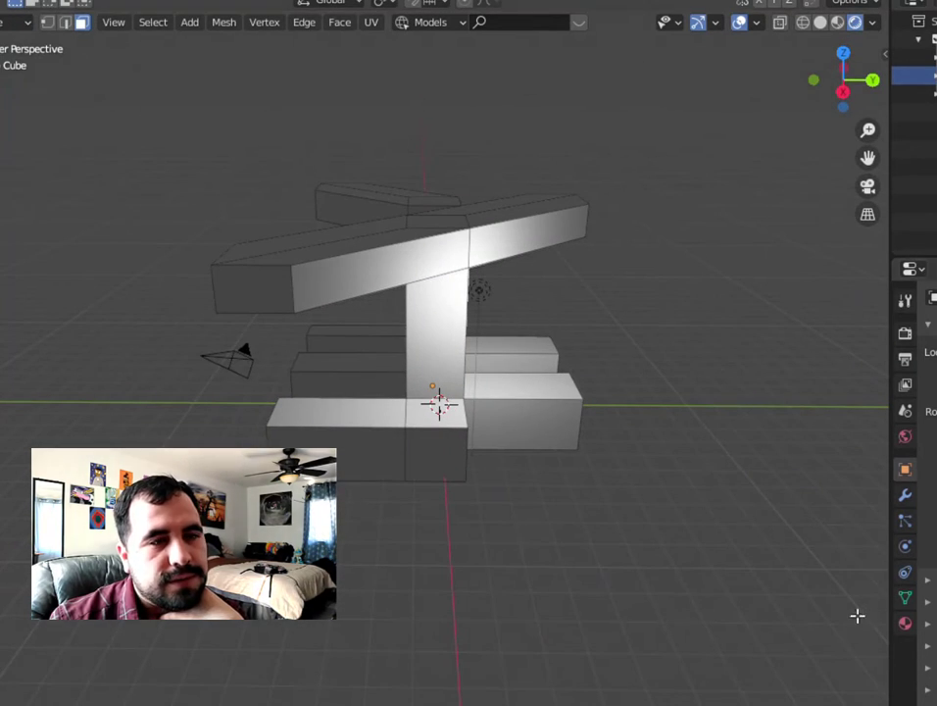
{"action": "left_click", "coordinate": [838, 22]}
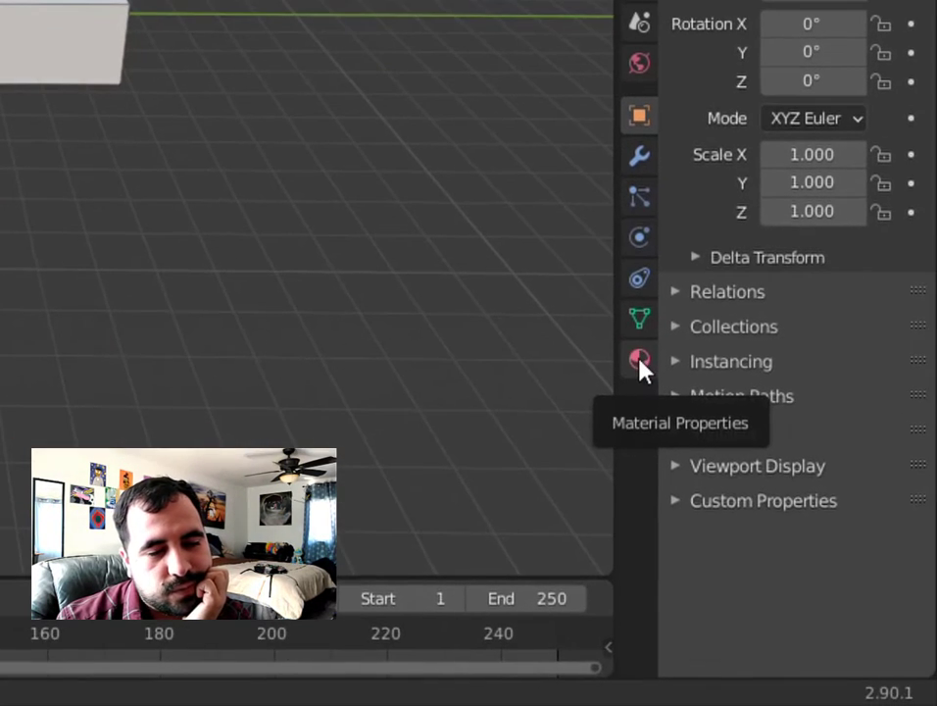
- Set the material's Base Color to pink (H 0.810, S 0.473, V 0.780) in Material Properties
{"action": "left_click", "coordinate": [640, 362]}
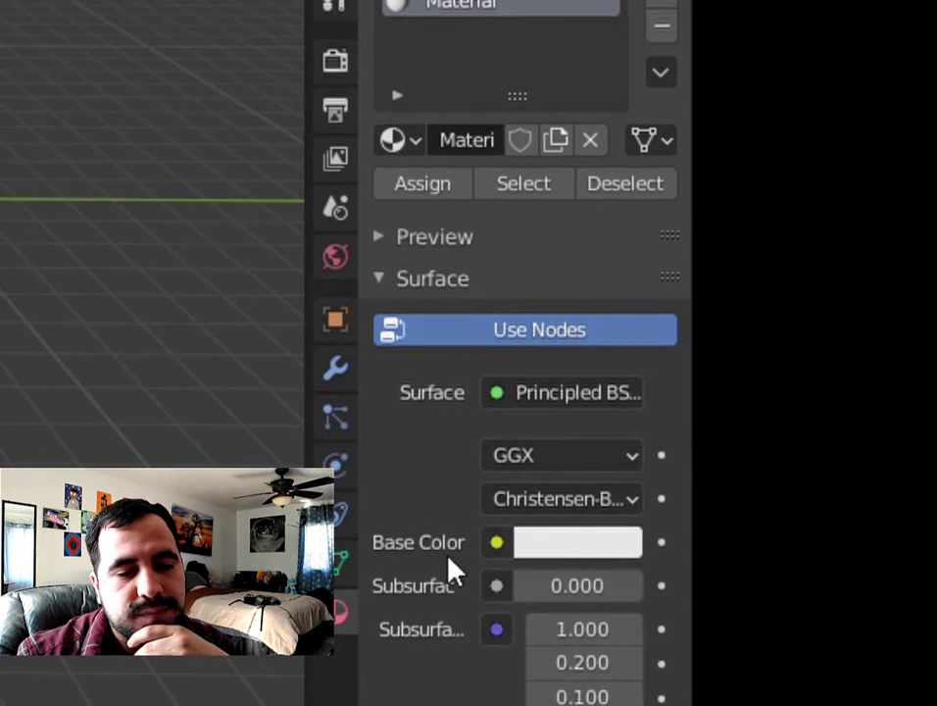
{"action": "left_click", "coordinate": [561, 549]}
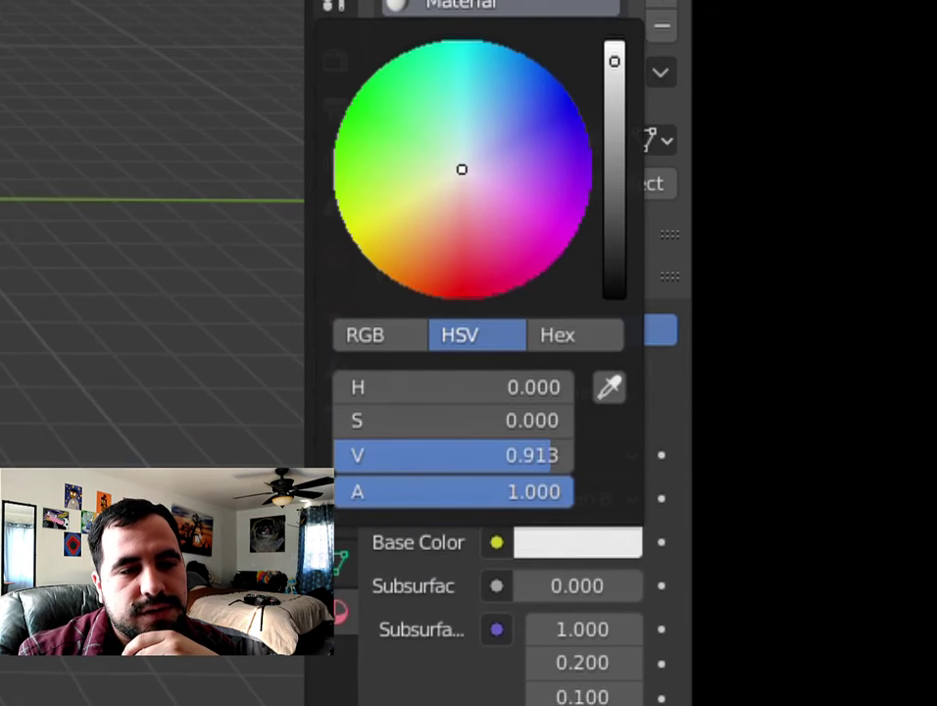
{"action": "left_click_drag", "start_coordinate": [553, 455], "coordinate": [521, 455]}
{"action": "left_click_drag", "start_coordinate": [462, 169], "coordinate": [491, 104]}
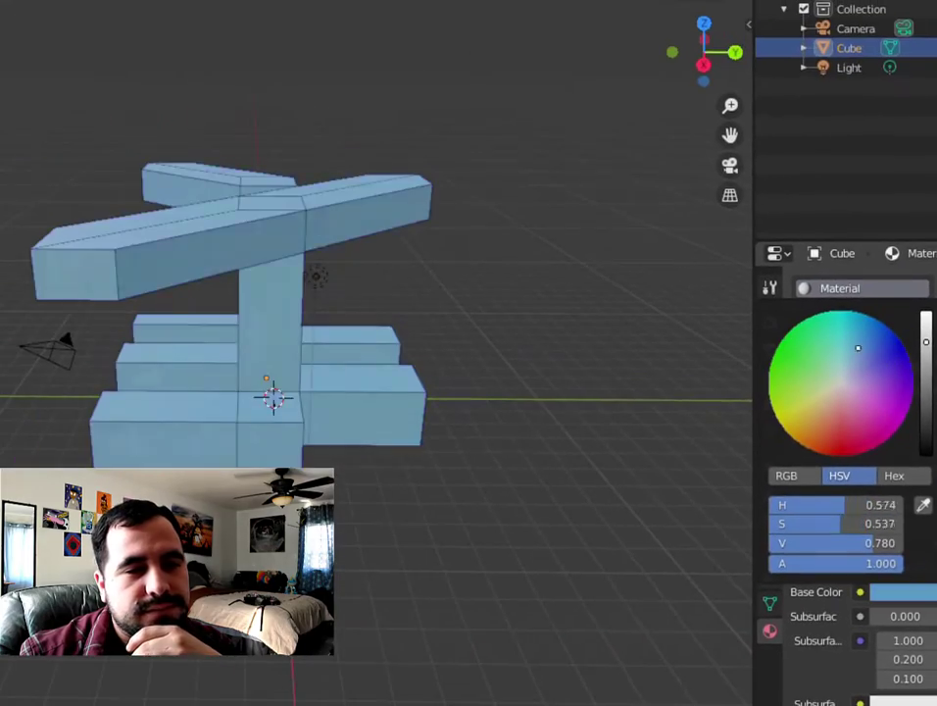
{"action": "left_click_drag", "start_coordinate": [858, 348], "coordinate": [873, 395]}
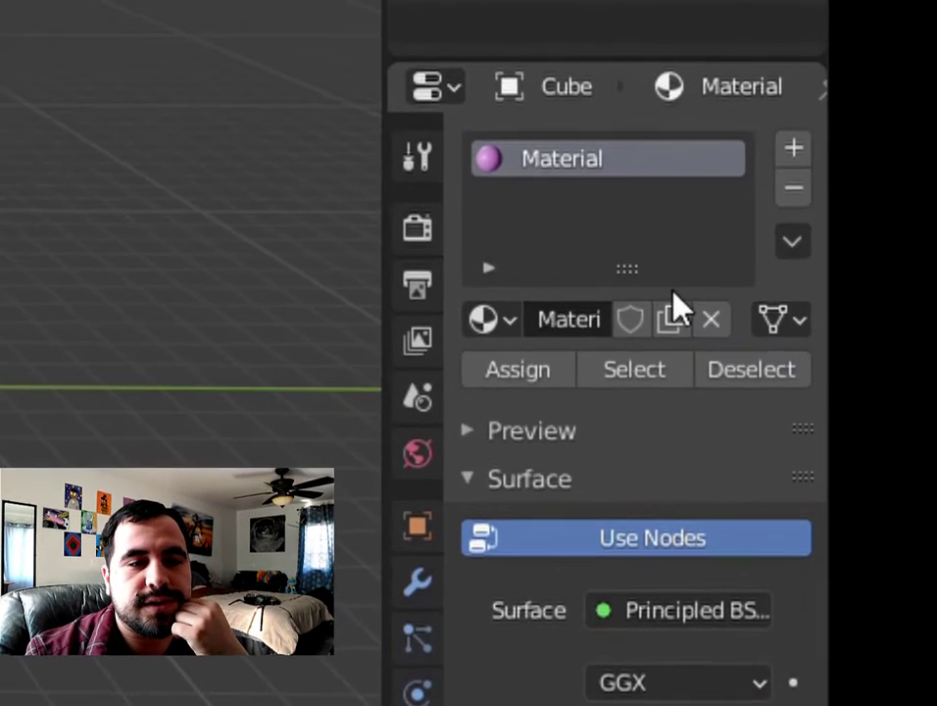
- Add a second material slot holding a new Material.001 with a yellow base colour
{"action": "left_click", "coordinate": [796, 149]}
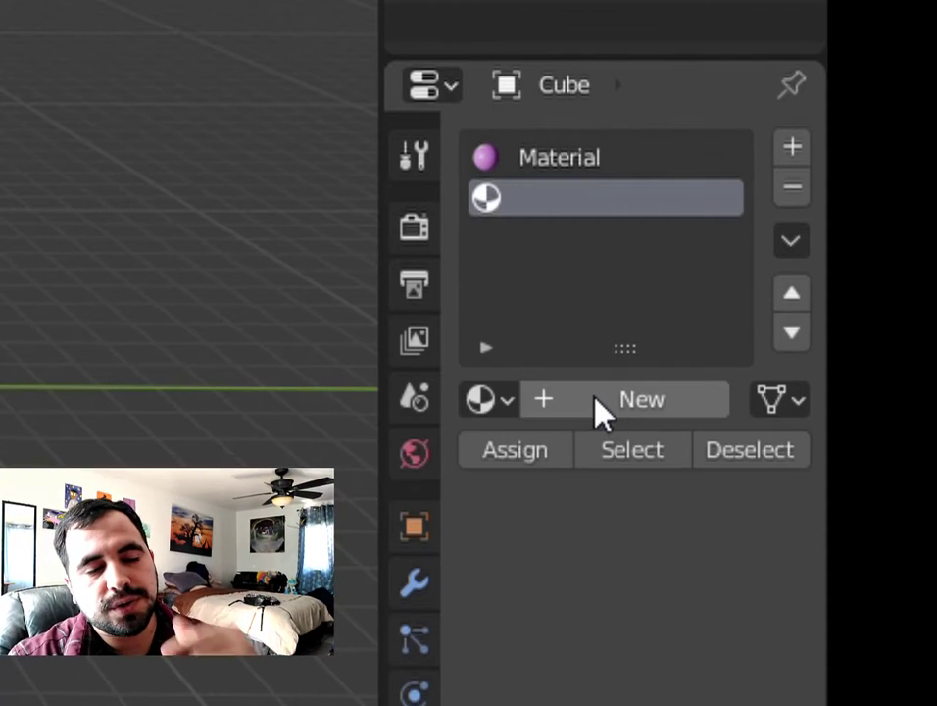
{"action": "left_click", "coordinate": [601, 410]}
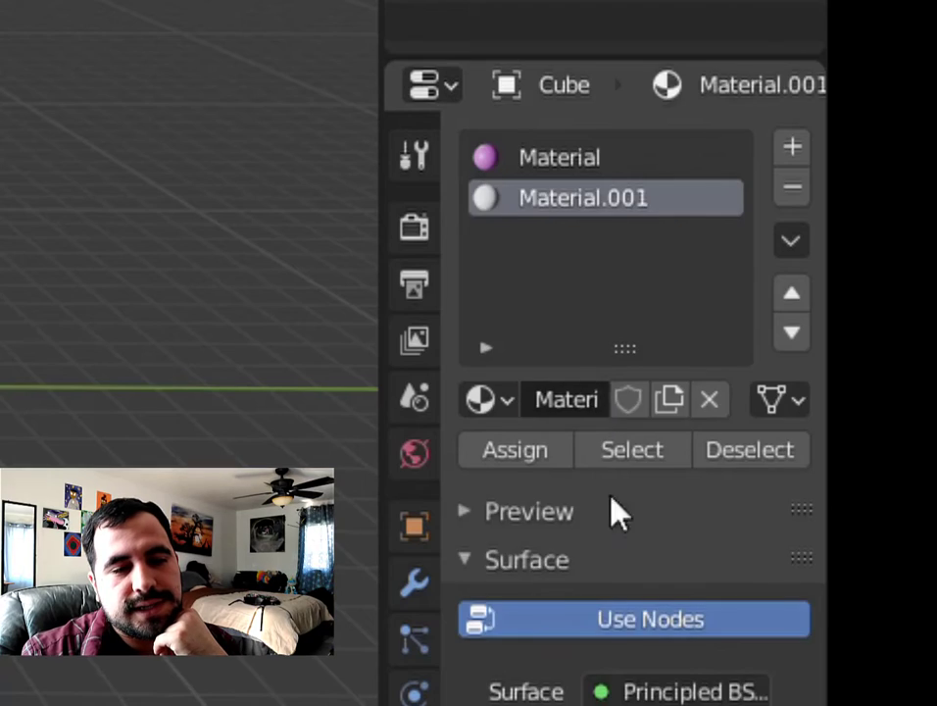
{"action": "left_click", "coordinate": [627, 623]}
{"action": "left_click_drag", "start_coordinate": [518, 317], "coordinate": [477, 358]}
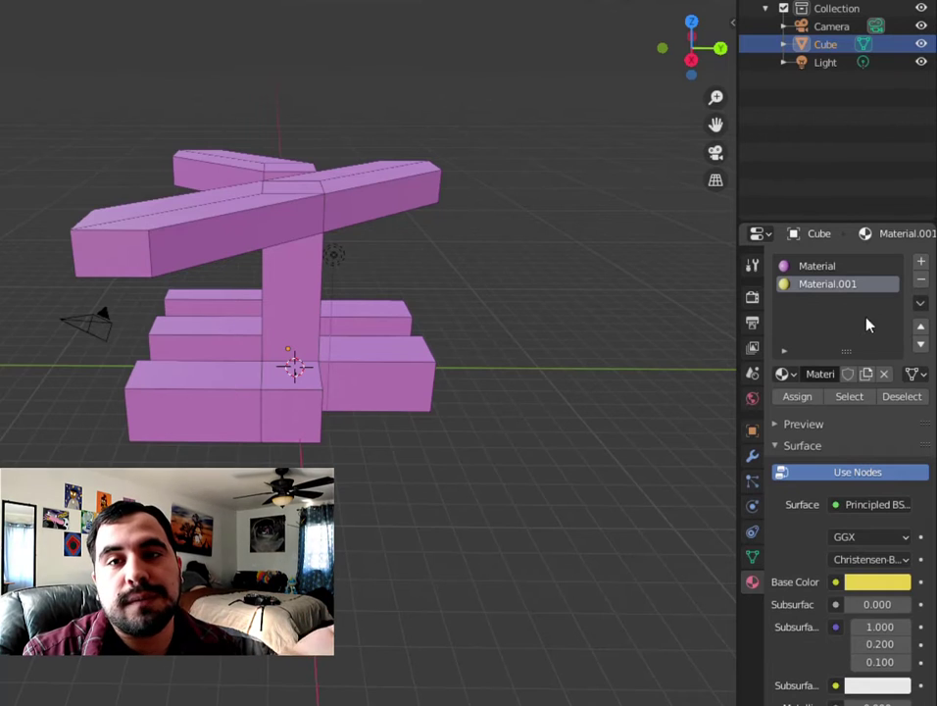
- Add three empty material slots to the cube's material list
{"action": "left_click", "coordinate": [921, 263]}
{"action": "left_click", "coordinate": [921, 263]}
{"action": "left_click", "coordinate": [920, 262]}
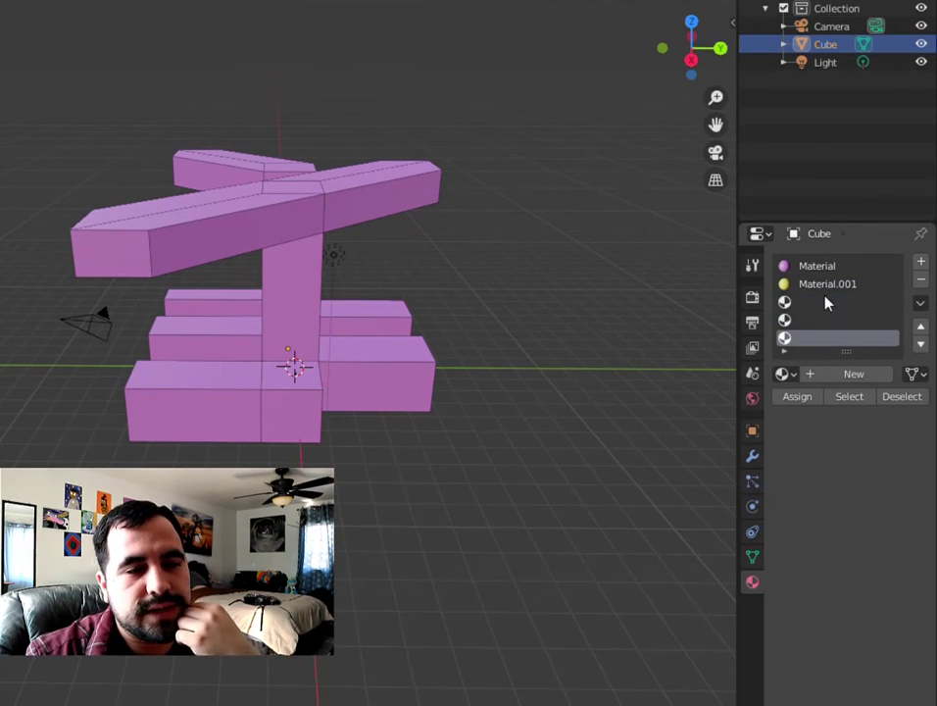
{"action": "left_click", "coordinate": [827, 300]}
{"action": "left_click", "coordinate": [840, 324]}
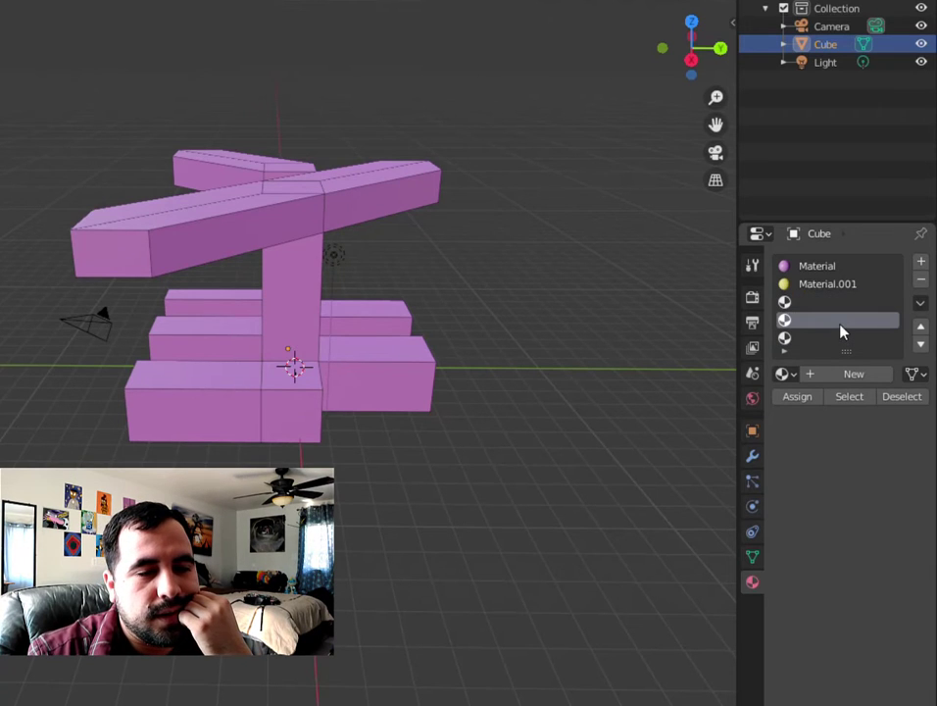
{"action": "left_click", "coordinate": [785, 376]}
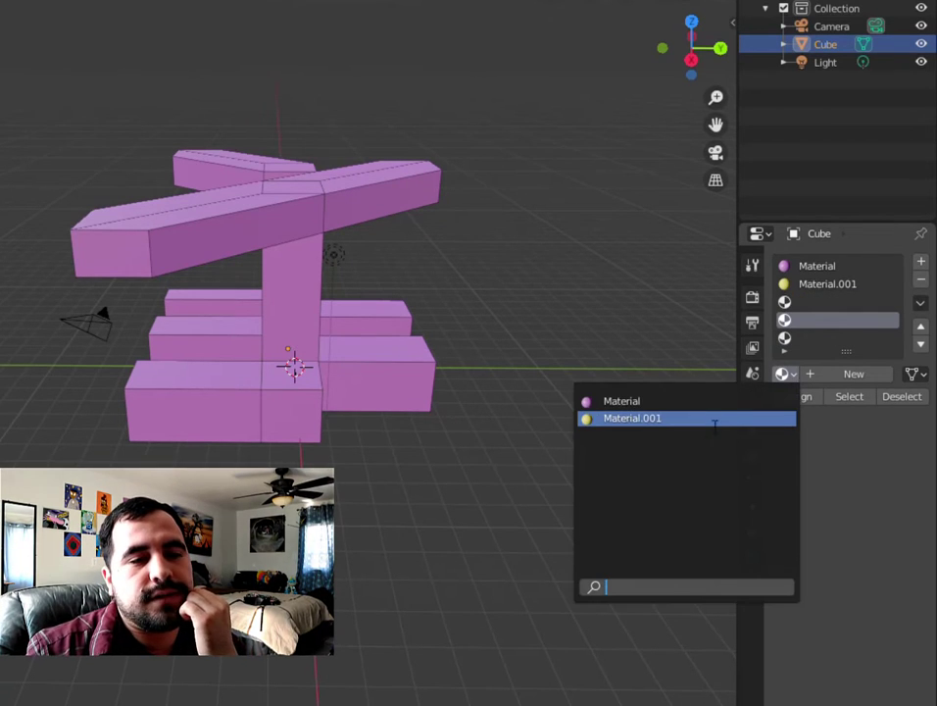
- Rename the first material to 'pink' and begin renaming Material.001 to 'yolloew'
{"action": "double_click", "coordinate": [830, 268]}
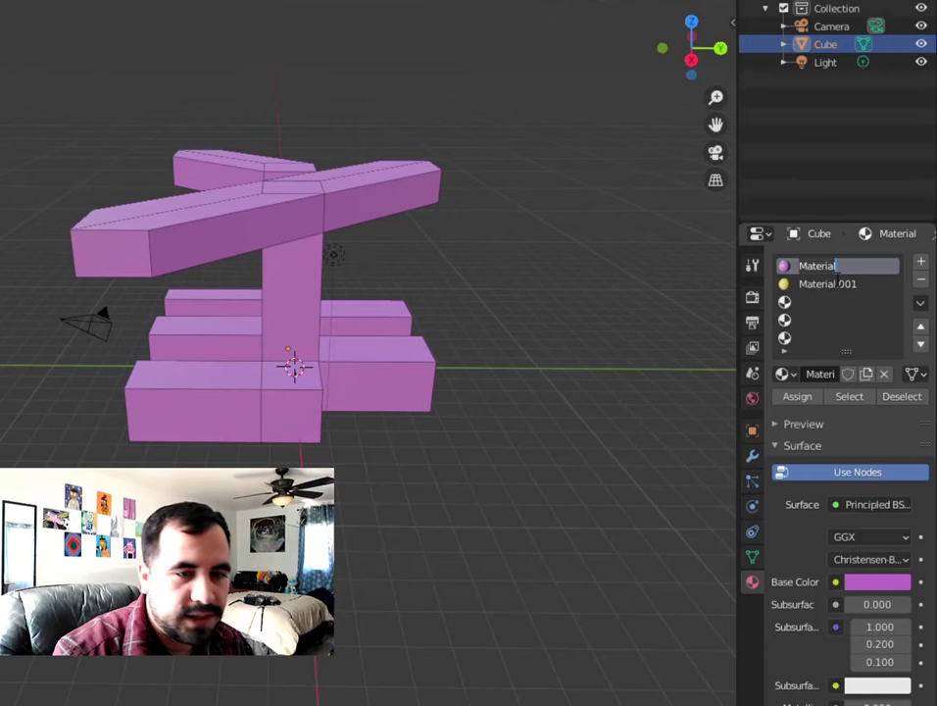
{"action": "type", "text": "pink"}
{"action": "double_click", "coordinate": [824, 284]}
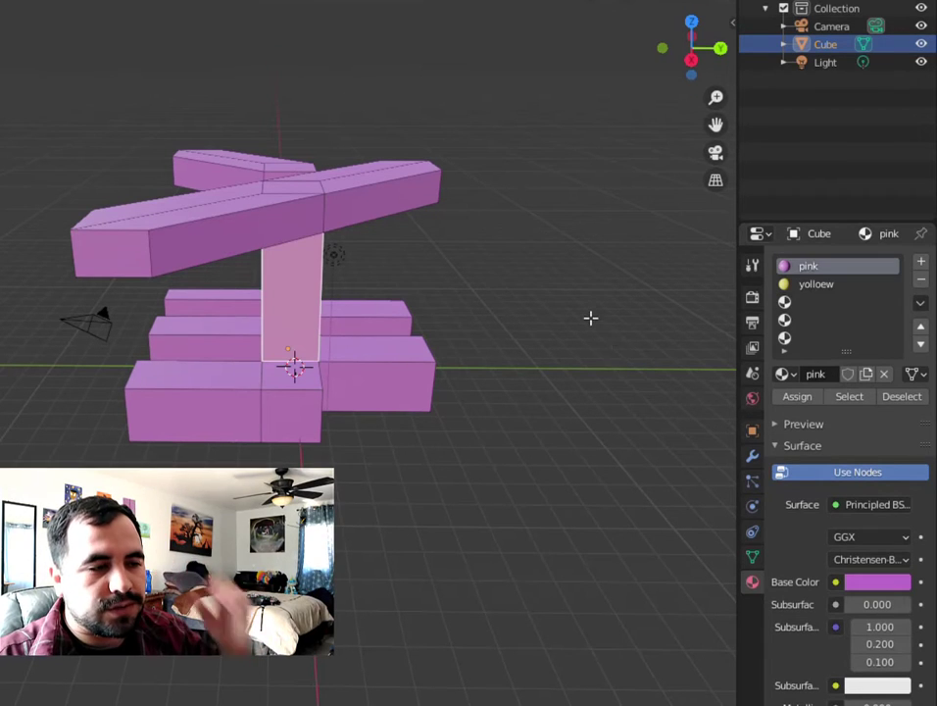
- Assign the yolloew material to the lower boxes' front and top faces and the pillar's front face
{"action": "left_click", "coordinate": [208, 316]}
{"action": "left_click", "coordinate": [209, 334], "text": "shift"}
{"action": "left_click", "coordinate": [223, 388], "text": "shift"}
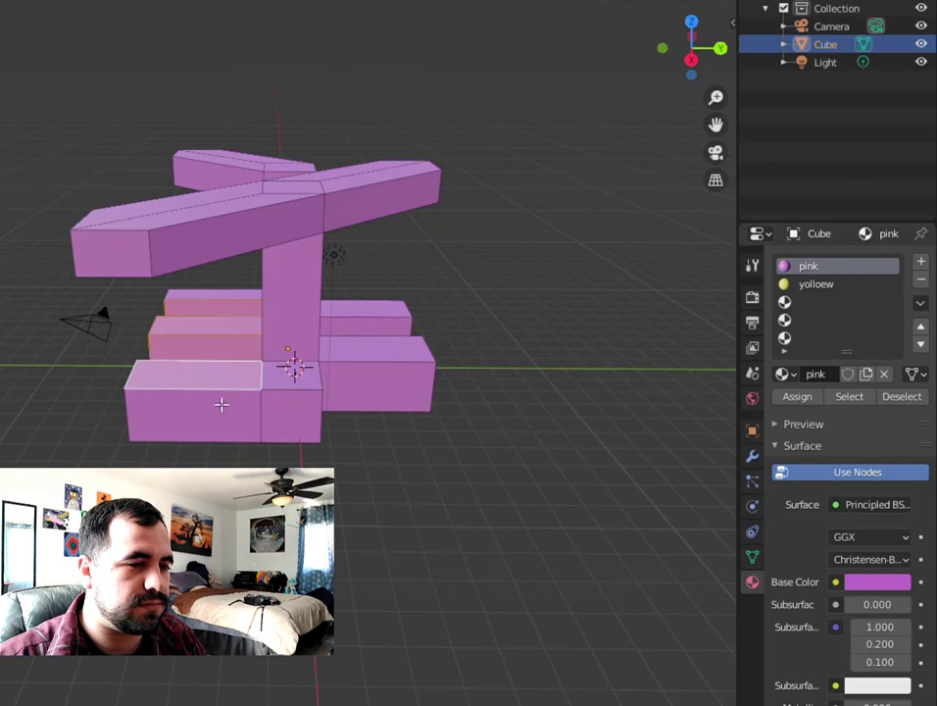
{"action": "left_click", "coordinate": [221, 404], "text": "shift"}
{"action": "left_click", "coordinate": [304, 428], "text": "shift"}
{"action": "left_click", "coordinate": [291, 299], "text": "shift"}
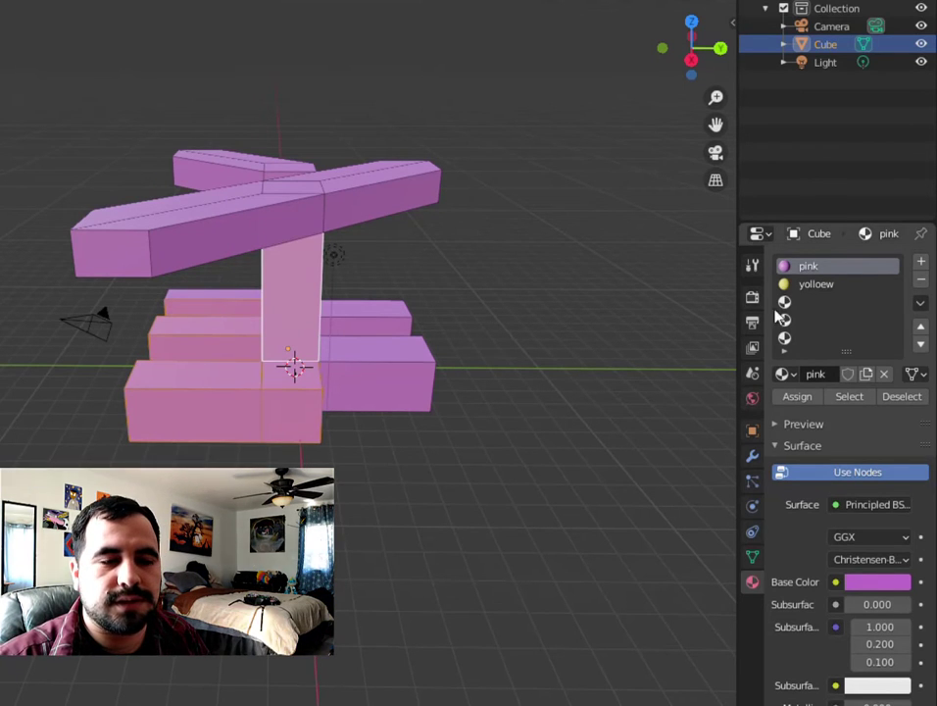
{"action": "left_click", "coordinate": [815, 286]}
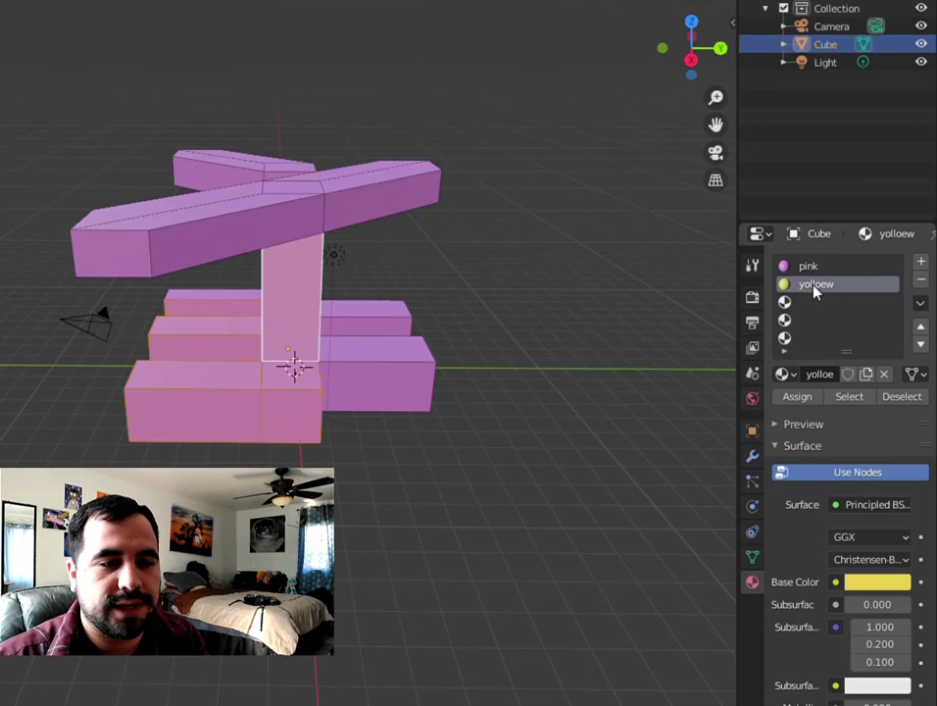
{"action": "left_click", "coordinate": [795, 398]}
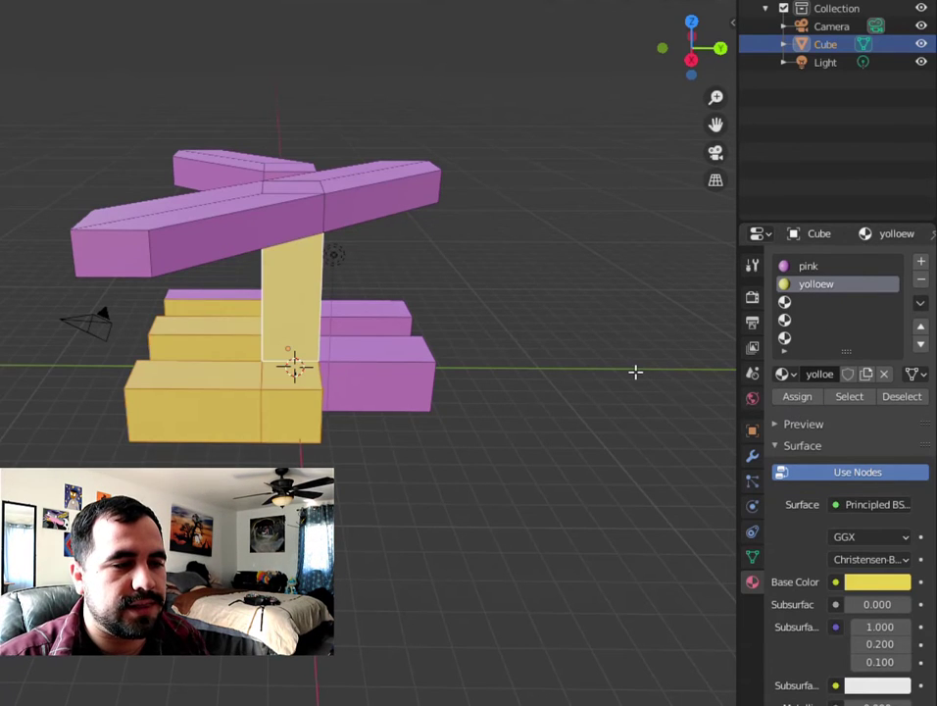
- Create a new material in the third slot with a green base colour
{"action": "middle_click_drag", "start_coordinate": [635, 372], "coordinate": [549, 358]}
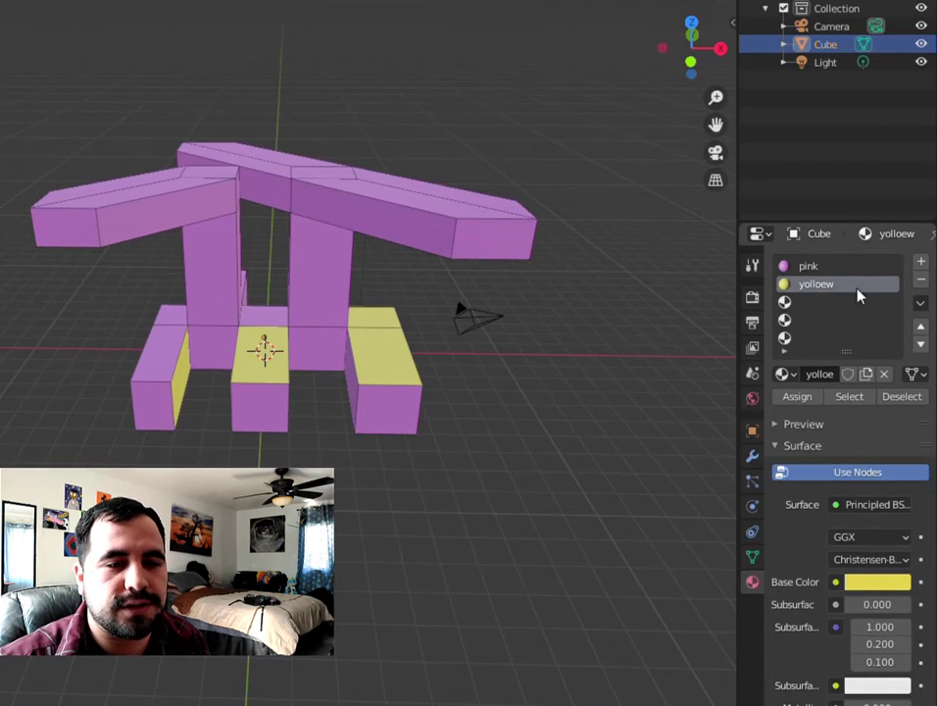
{"action": "left_click", "coordinate": [829, 305]}
{"action": "left_click", "coordinate": [853, 373]}
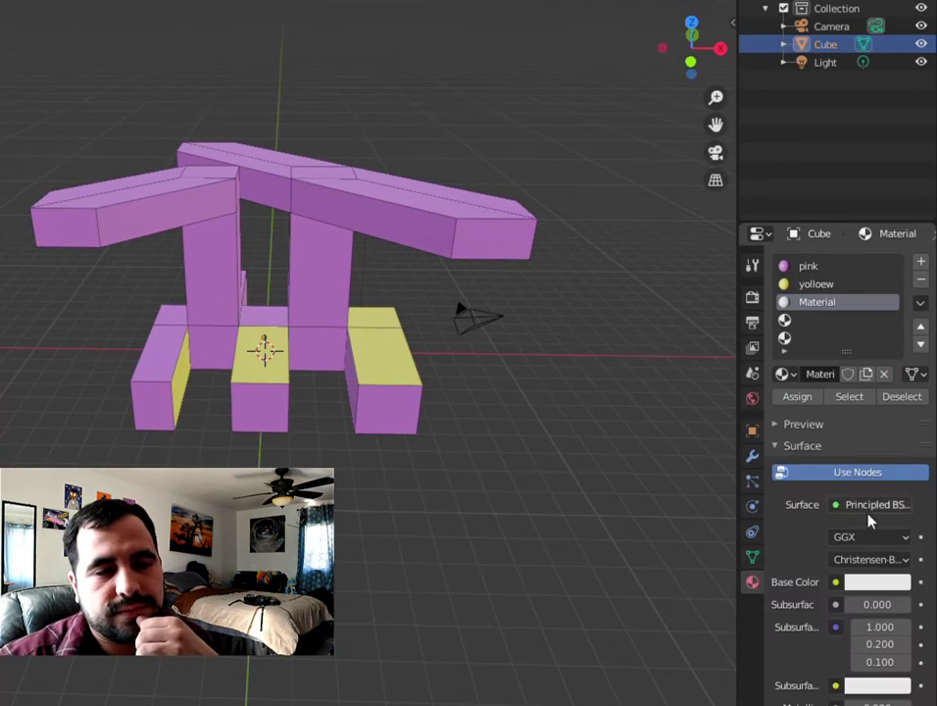
{"action": "left_click", "coordinate": [872, 583]}
{"action": "left_click_drag", "start_coordinate": [803, 402], "coordinate": [770, 359]}
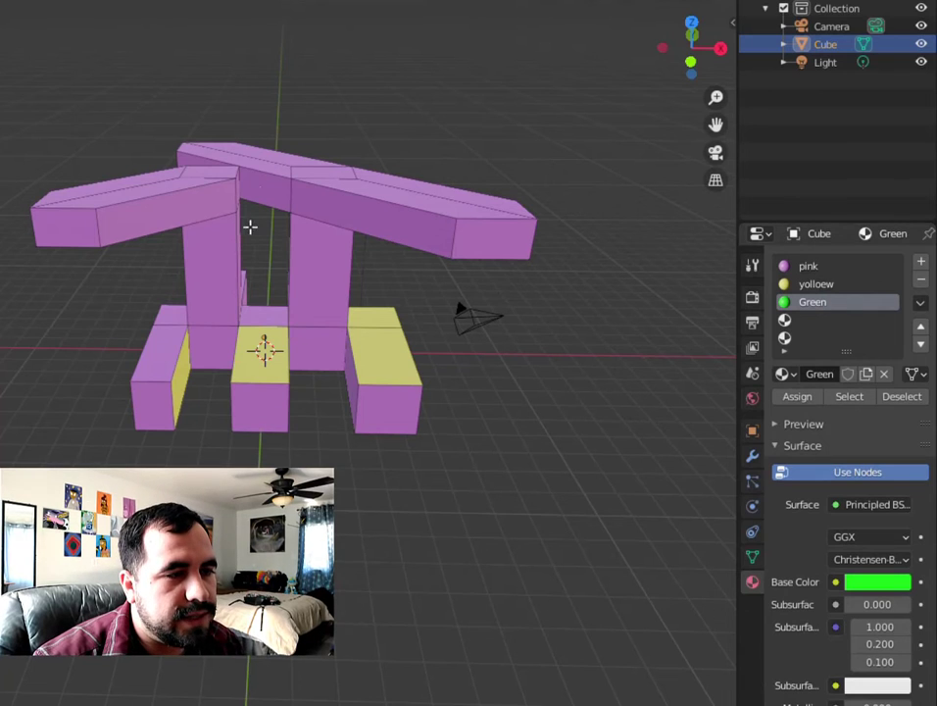
- Assign the Green material to the two pillar faces, beam faces, crossbar centre and beam ends
{"action": "left_click", "coordinate": [232, 251]}
{"action": "left_click", "coordinate": [311, 259], "text": "shift"}
{"action": "left_click", "coordinate": [314, 215], "text": "shift"}
{"action": "left_click", "coordinate": [236, 204], "text": "shift"}
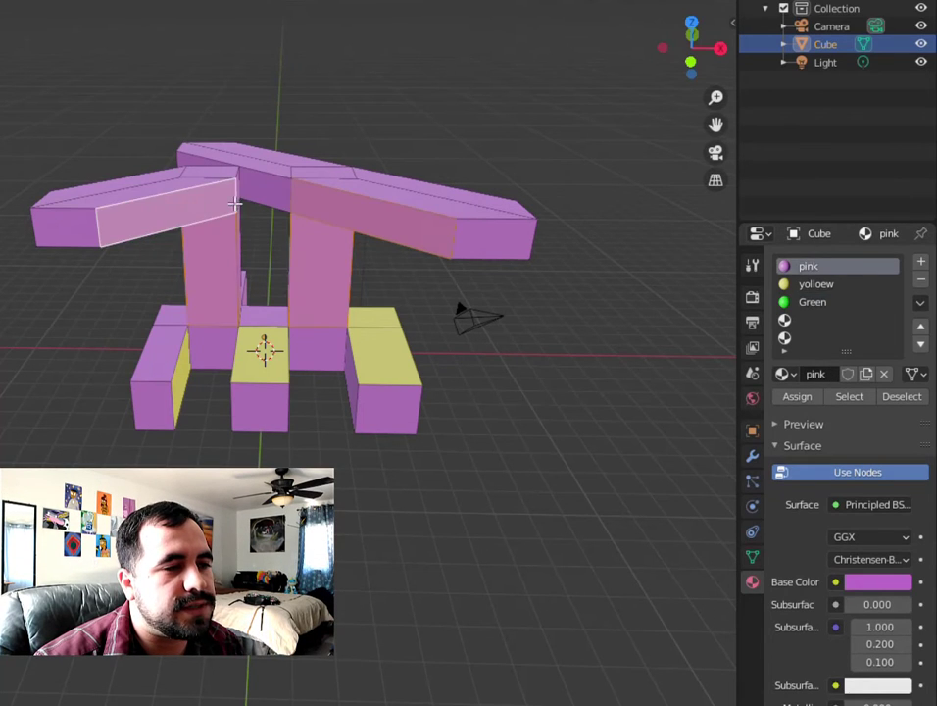
{"action": "left_click", "coordinate": [267, 195], "text": "shift"}
{"action": "left_click", "coordinate": [93, 233], "text": "shift"}
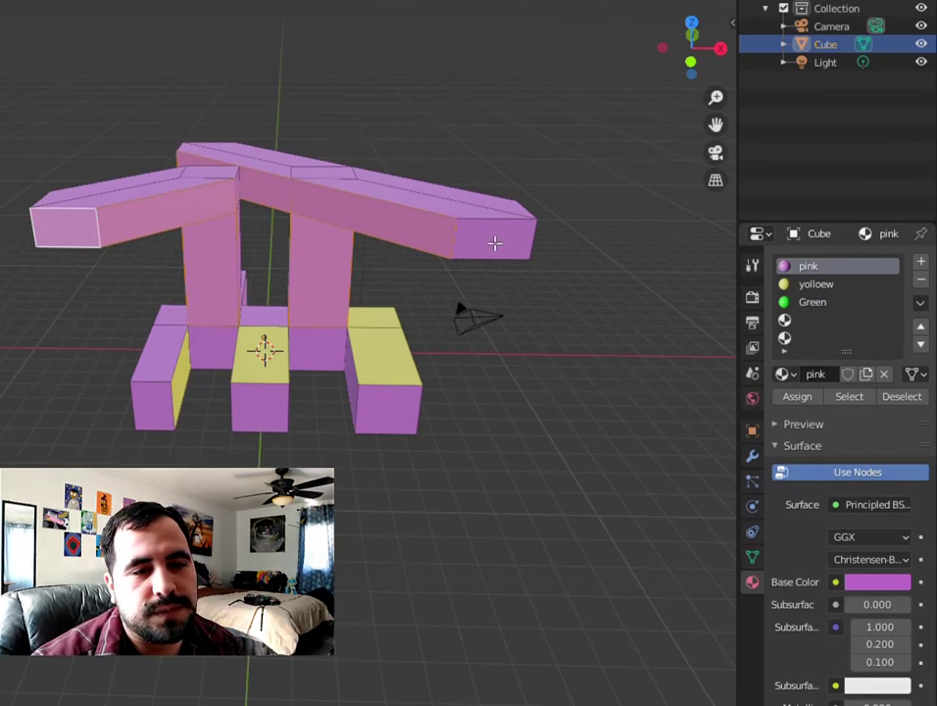
{"action": "left_click", "coordinate": [494, 241], "text": "shift"}
{"action": "left_click", "coordinate": [813, 303]}
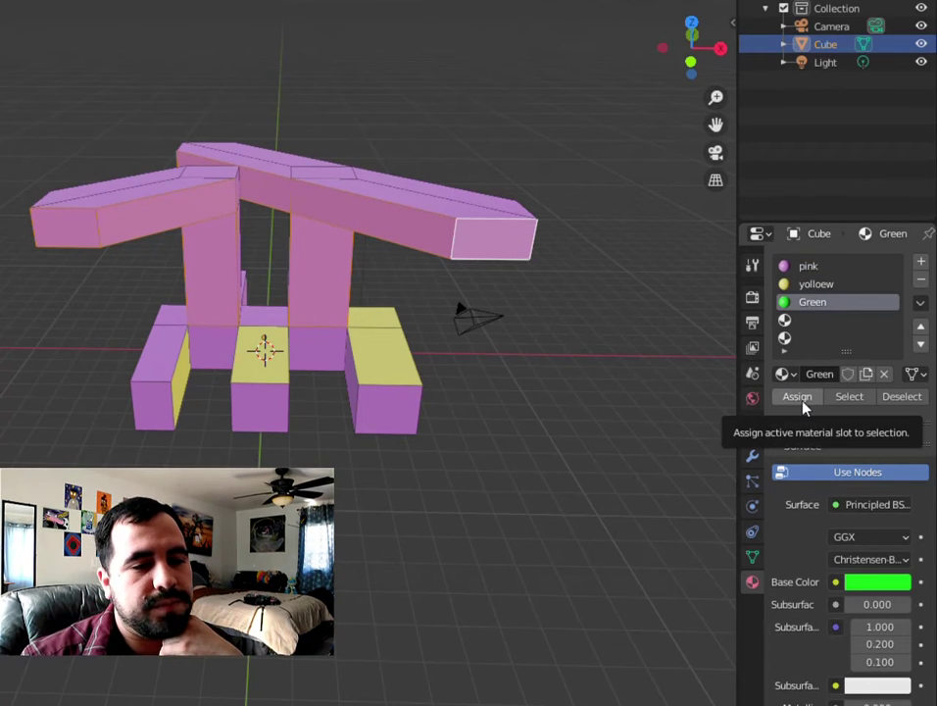
{"action": "left_click", "coordinate": [799, 398]}
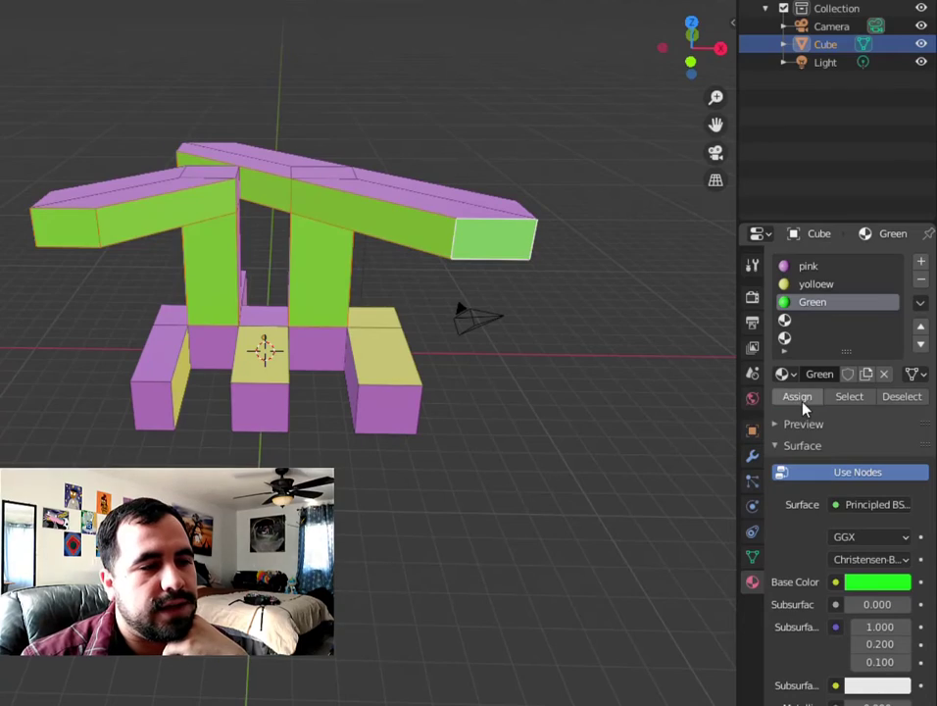
{"action": "left_click", "coordinate": [537, 392]}
- Orbit the chair to check the colours and switch to Rendered viewport shading
{"action": "middle_click_drag", "start_coordinate": [548, 380], "coordinate": [706, 388]}
{"action": "middle_click_drag", "start_coordinate": [373, 324], "coordinate": [196, 287]}
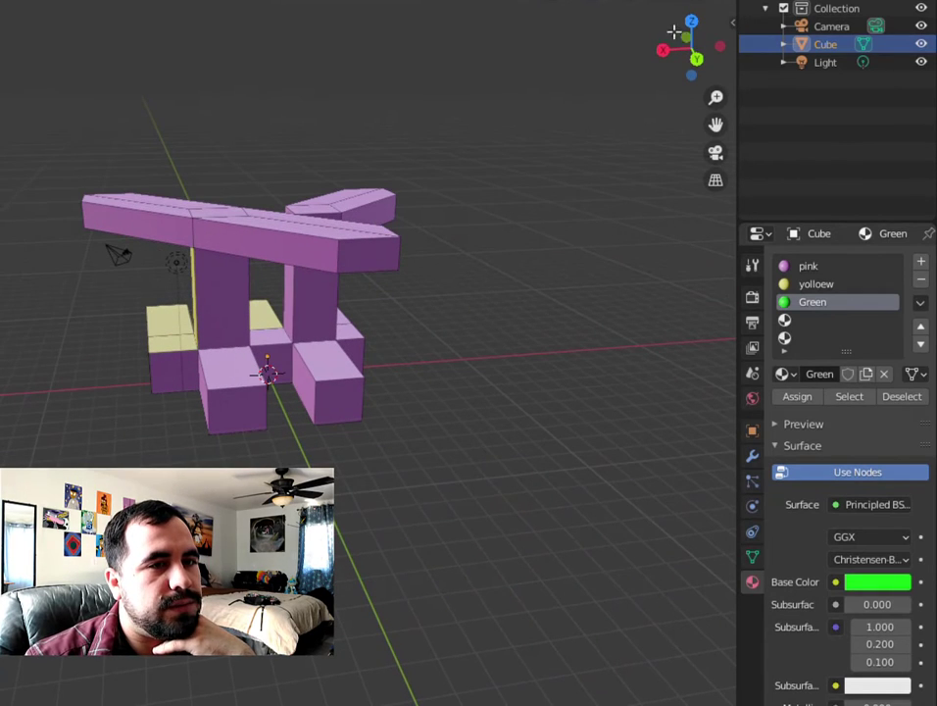
{"action": "left_click", "coordinate": [704, 4]}
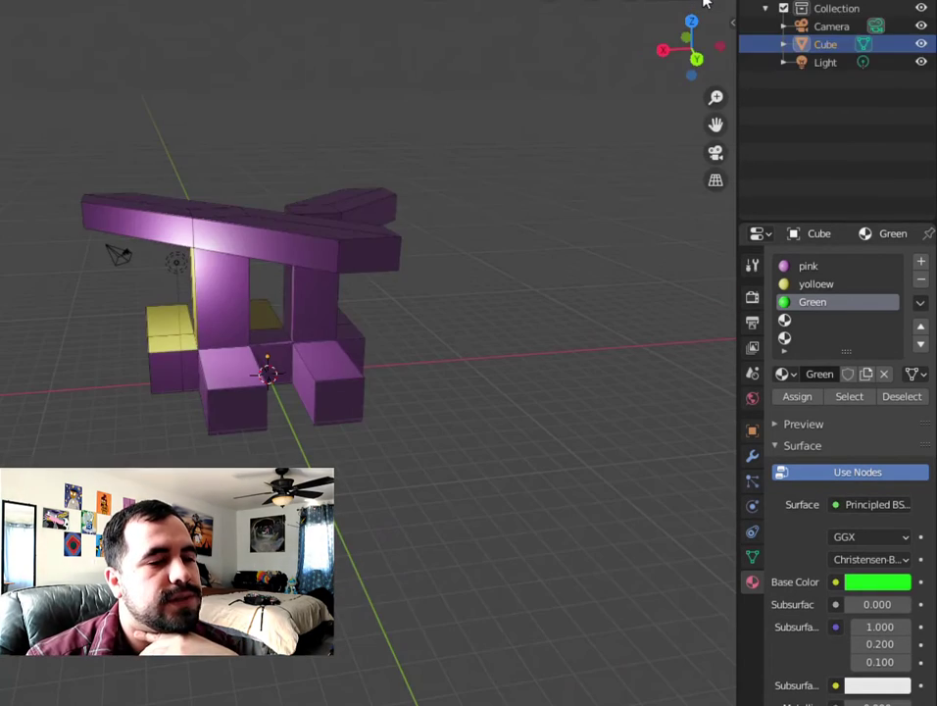
- Orbit to inspect the green faces, then switch from Edit Mode back to Object Mode
{"action": "middle_click_drag", "start_coordinate": [173, 347], "coordinate": [397, 391]}
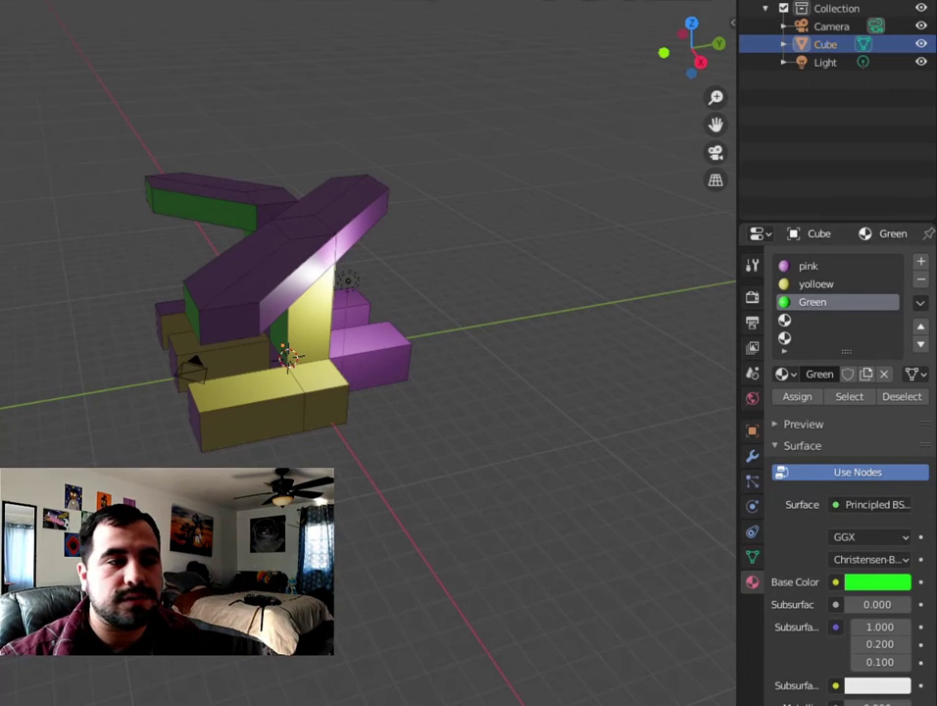
{"action": "key", "text": "Tab"}
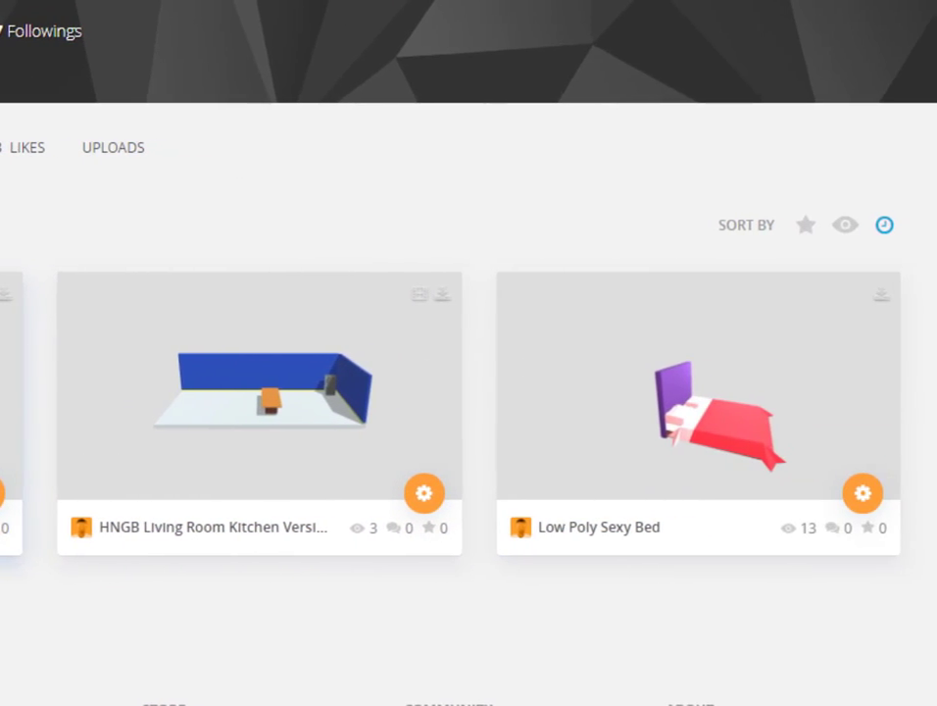
- Open the Low Poly Sexy Bed model and orbit and zoom the bed to side and front views
{"action": "left_click", "coordinate": [694, 412]}
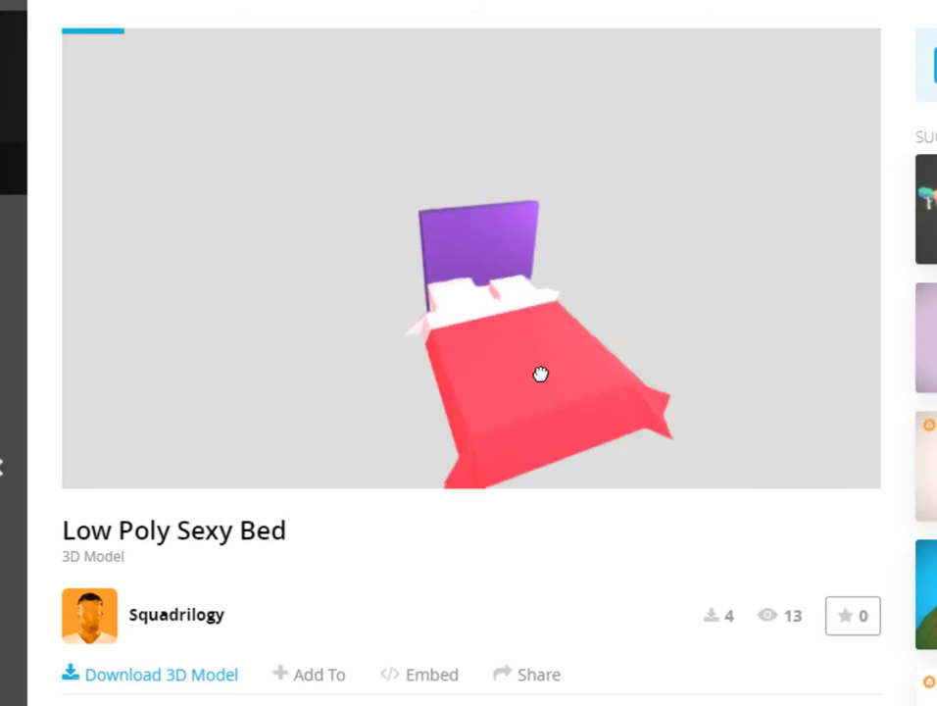
{"action": "left_click_drag", "start_coordinate": [540, 374], "coordinate": [439, 334]}
{"action": "scroll", "coordinate": [537, 347], "scroll_direction": "up", "scroll_amount": 5}
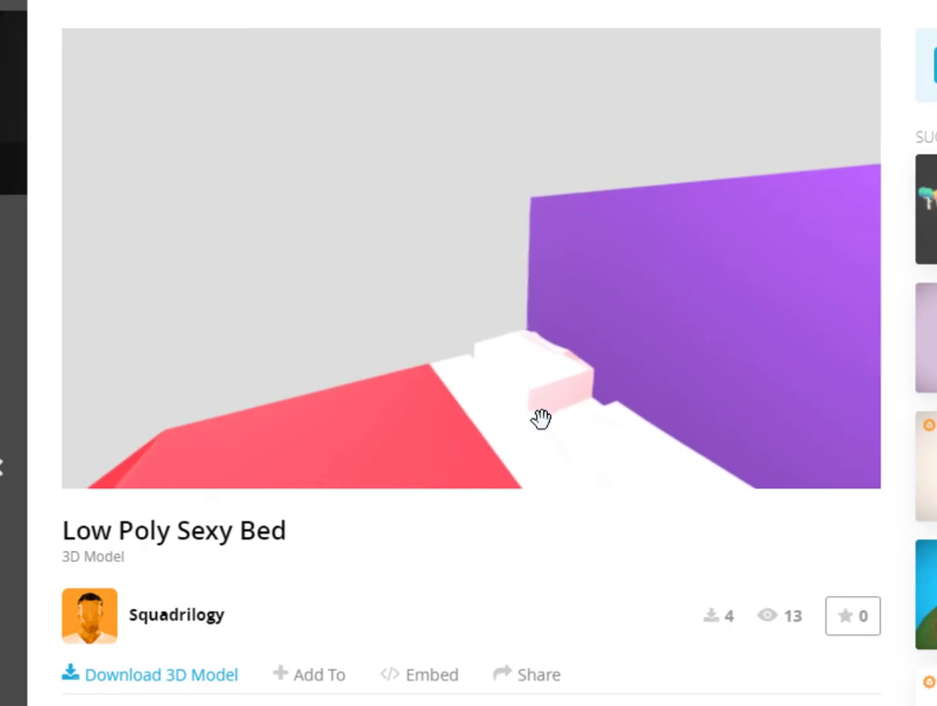
{"action": "left_click_drag", "start_coordinate": [541, 427], "coordinate": [609, 427]}
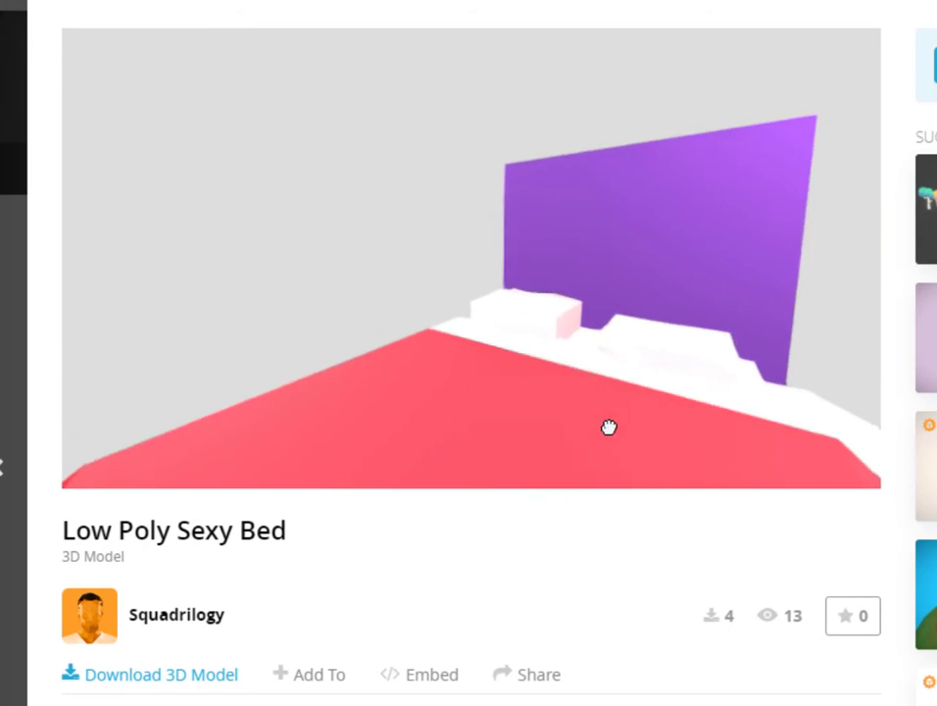